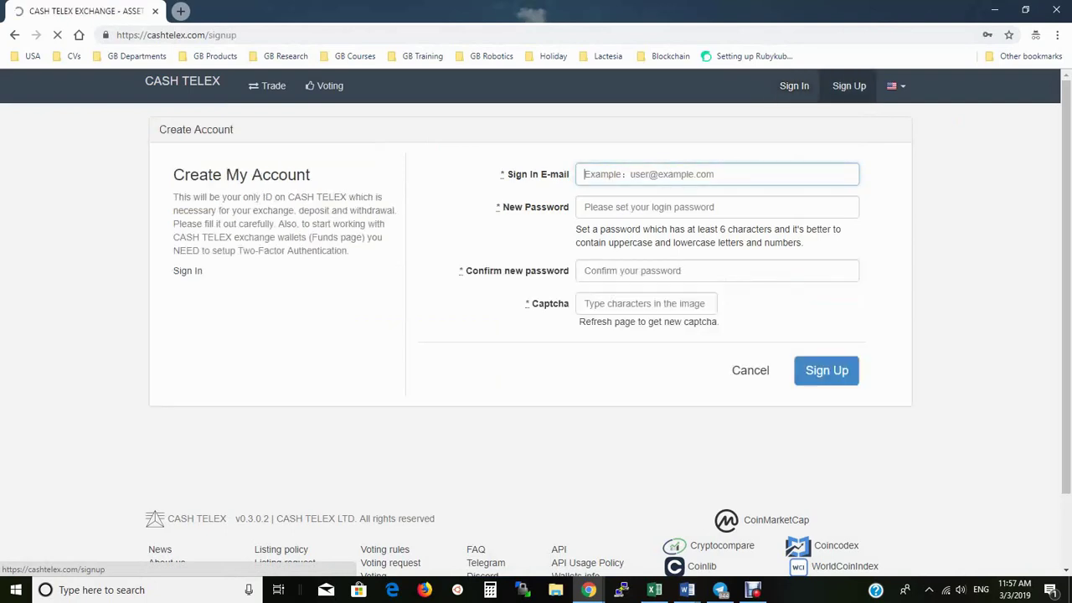
Fill the sign-in e-mail field with the saved e-mail address suggestion
{"action": "key", "text": "Down"}
{"action": "key", "text": "Down"}
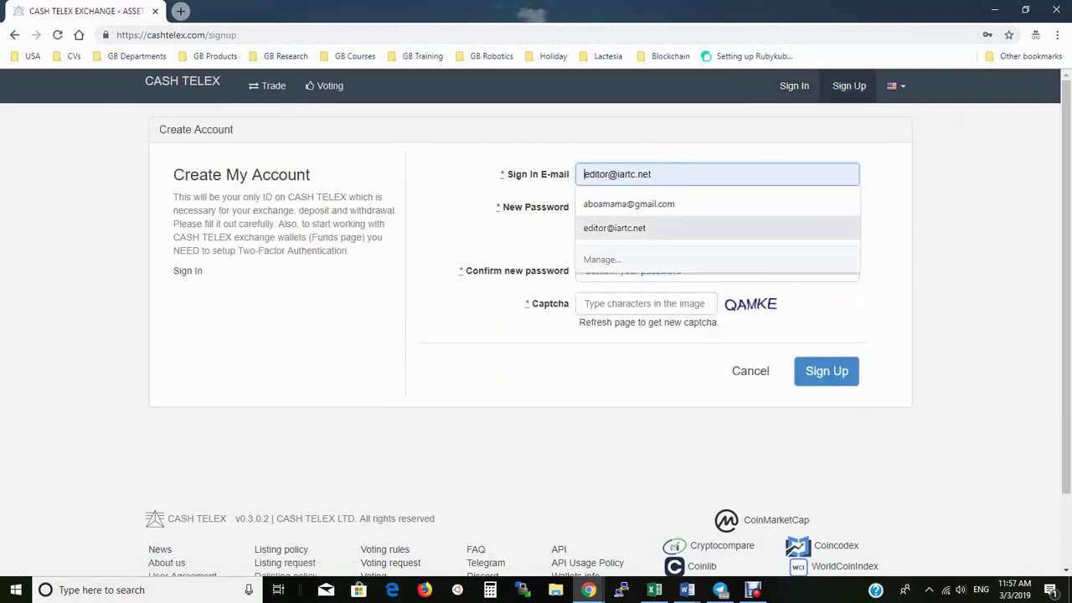
{"action": "key", "text": "Down"}
{"action": "key", "text": "Down"}
{"action": "key", "text": "Escape"}
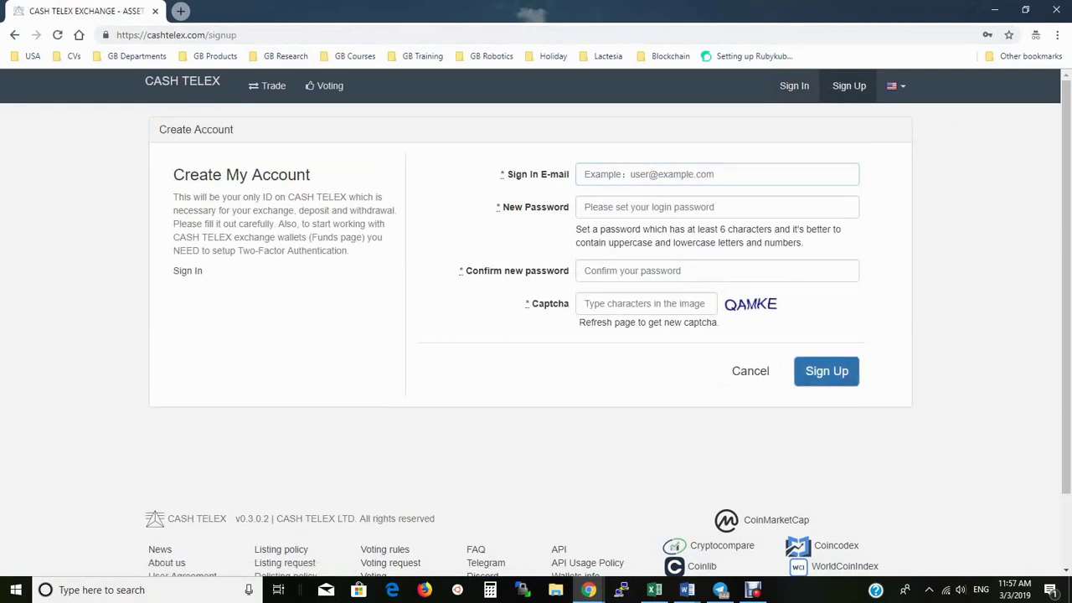
{"action": "left_click", "coordinate": [637, 175]}
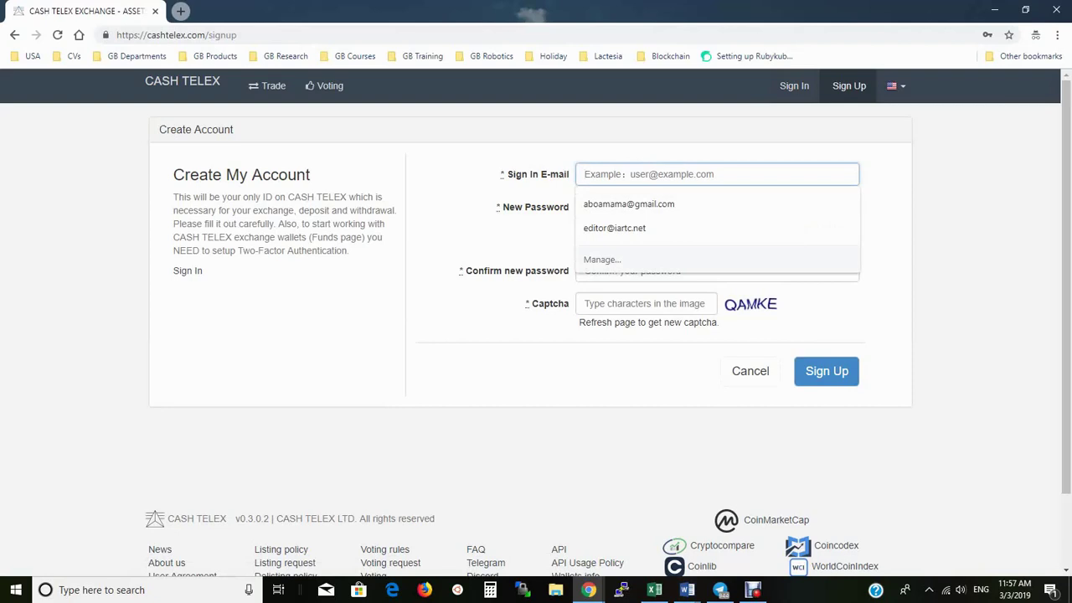
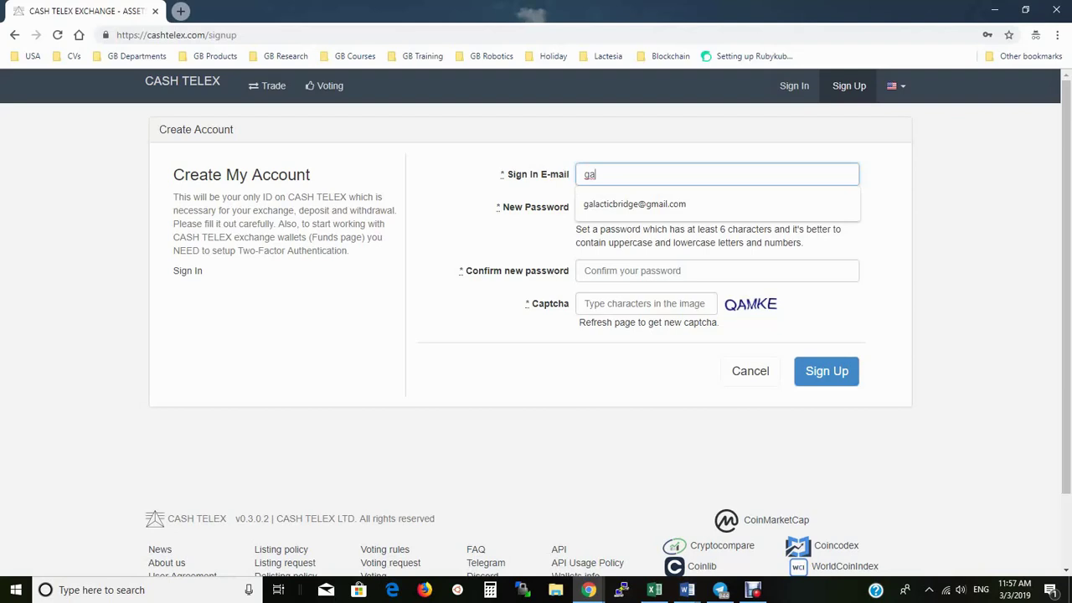
{"action": "key", "text": "Down"}
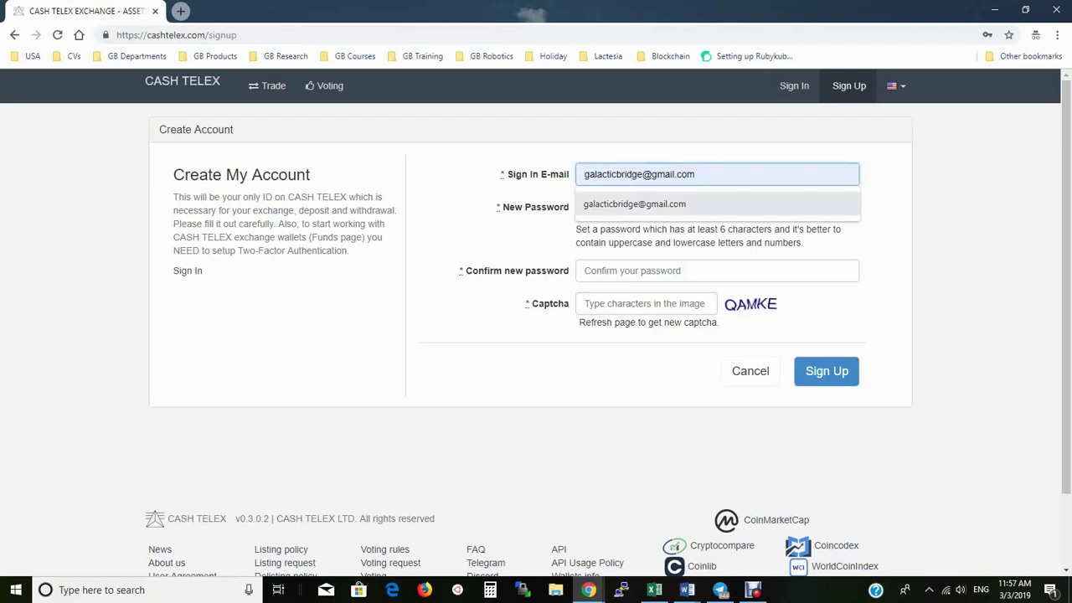
{"action": "key", "text": "Up"}
{"action": "key", "text": "Down"}
{"action": "key", "text": "Return"}
Enter and confirm the new password, type the captcha characters, and submit the sign-up
{"action": "key", "text": "Tab"}
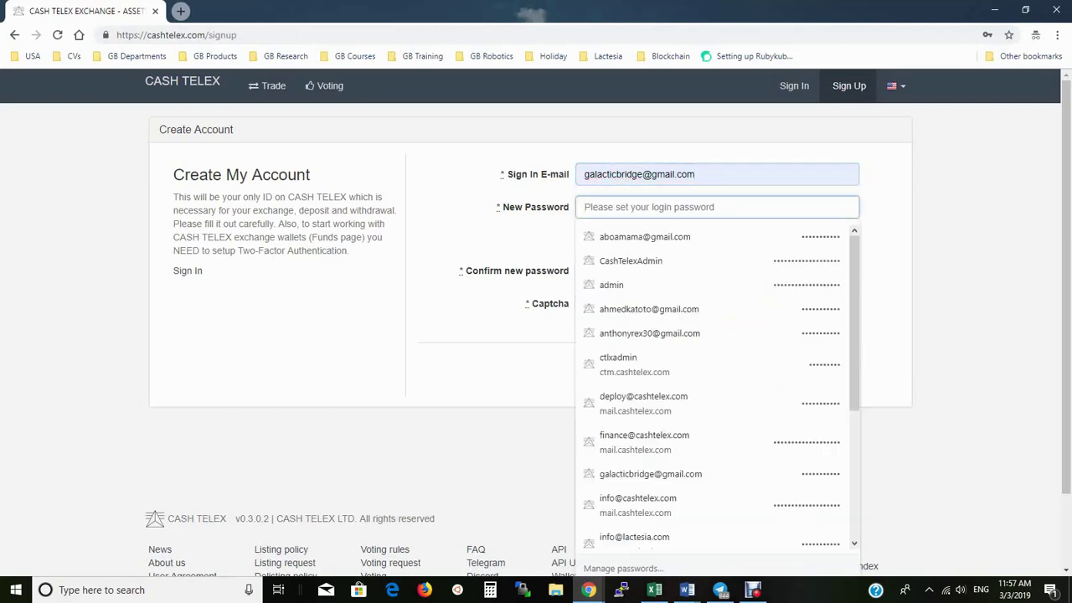
{"action": "type", "text": "•••••"}
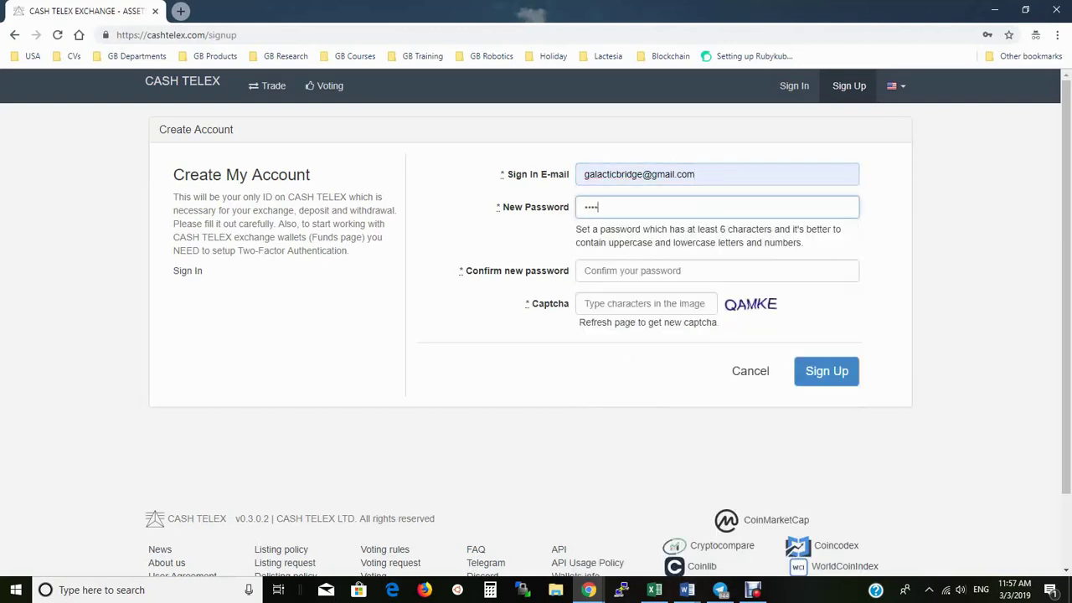
{"action": "type", "text": "••"}
{"action": "key", "text": "Tab"}
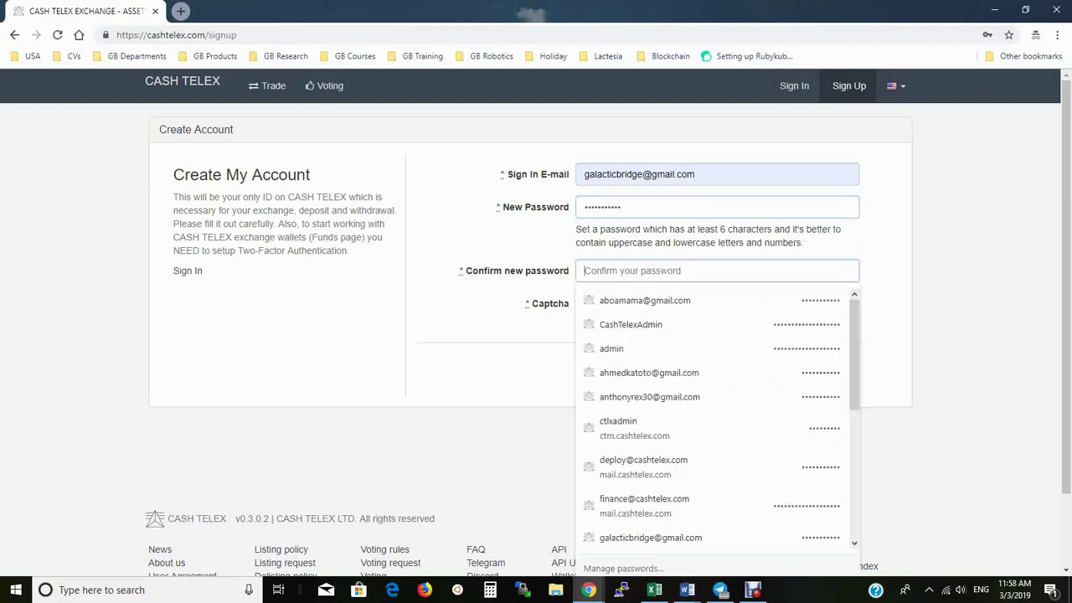
{"action": "type", "text": "•••••"}
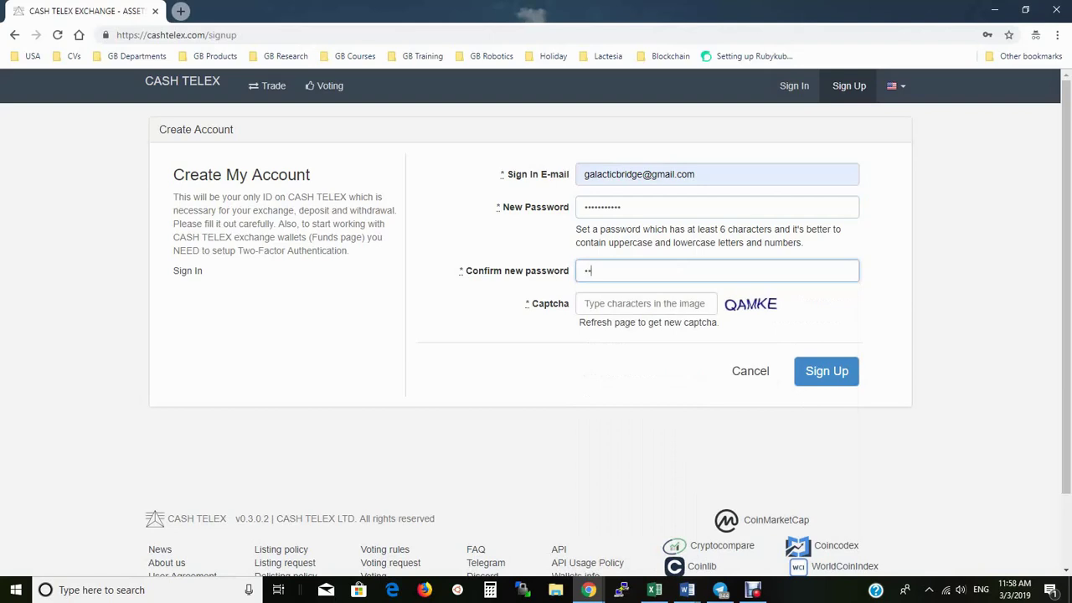
{"action": "type", "text": "•••"}
{"action": "left_click", "coordinate": [603, 303]}
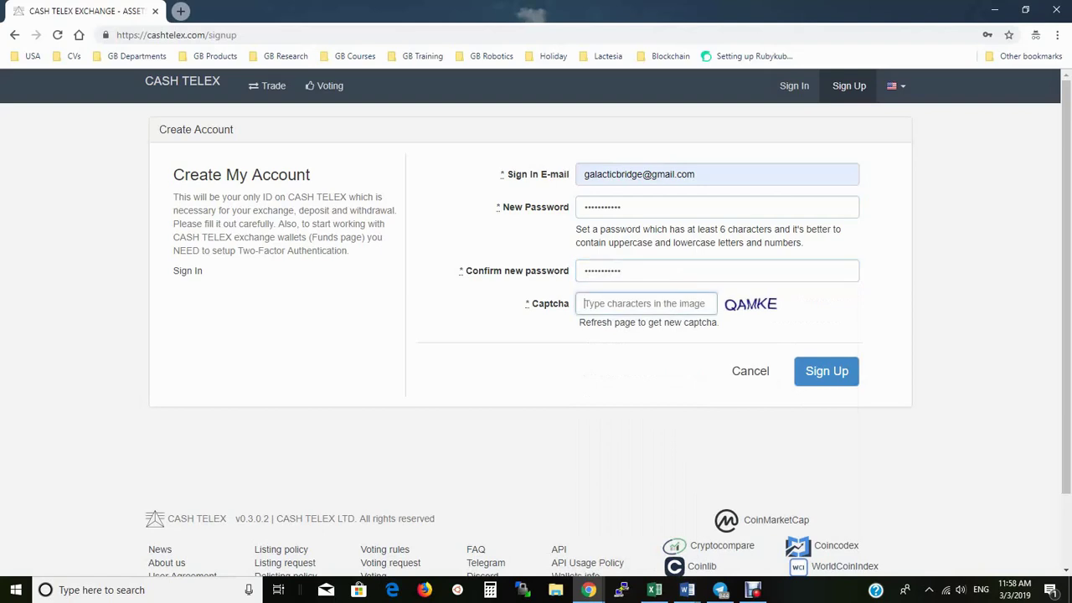
{"action": "type", "text": "QAM"}
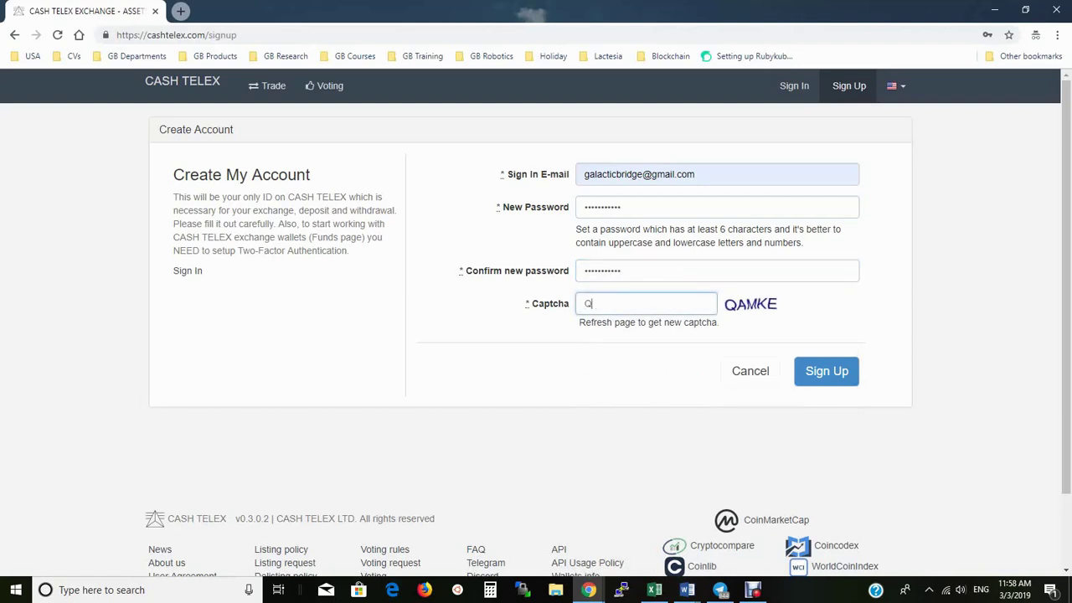
{"action": "type", "text": "KE"}
{"action": "key", "text": "Return"}
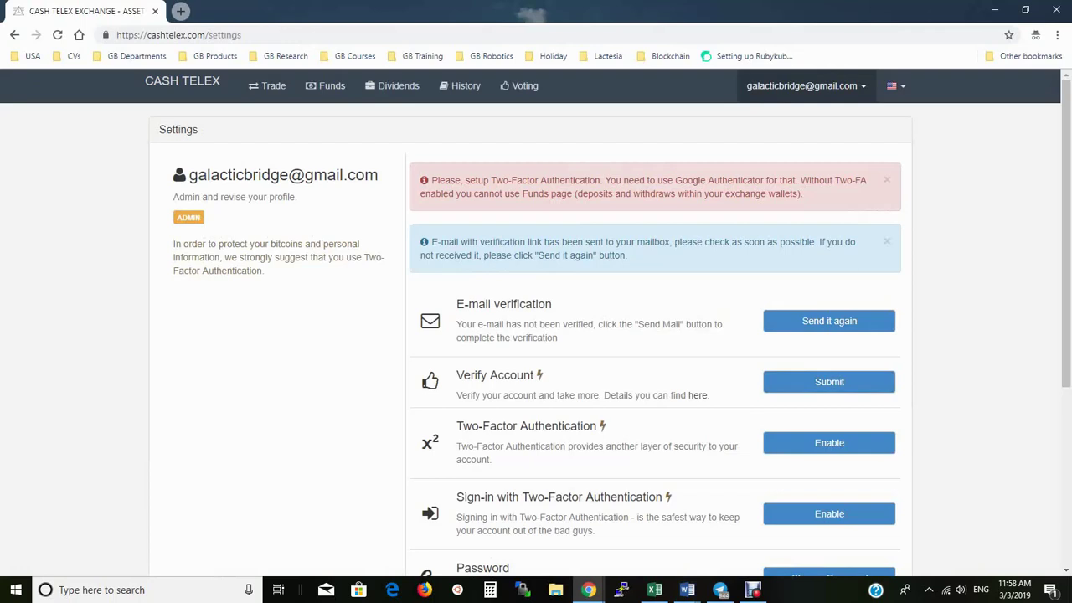
Resend the verification e-mail from Settings, then switch to the other browser window
{"action": "left_click", "coordinate": [802, 85]}
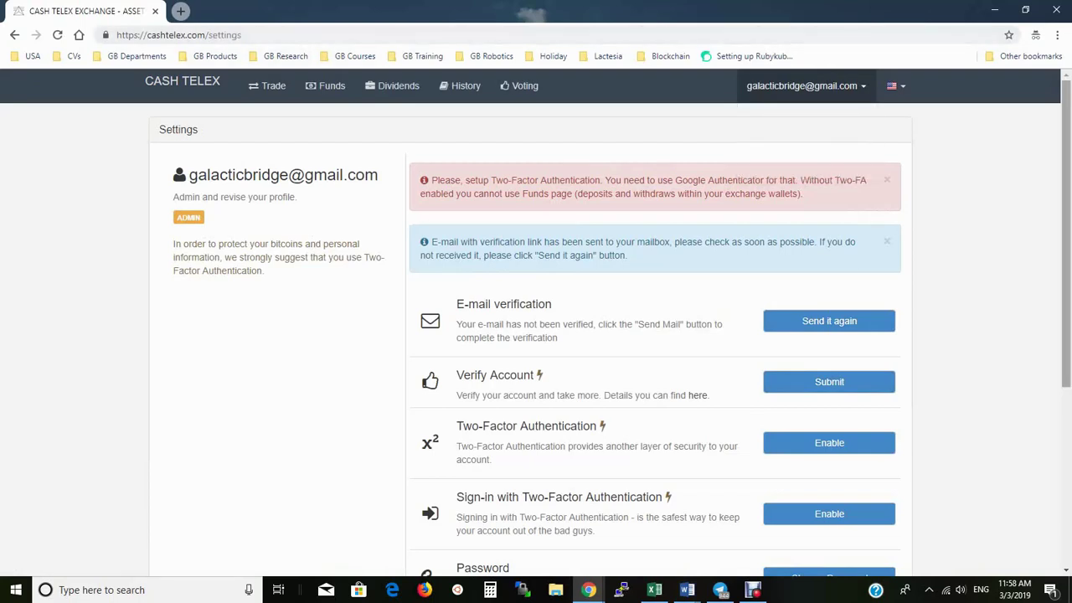
{"action": "scroll", "coordinate": [536, 335], "scroll_direction": "down", "scroll_amount": 2}
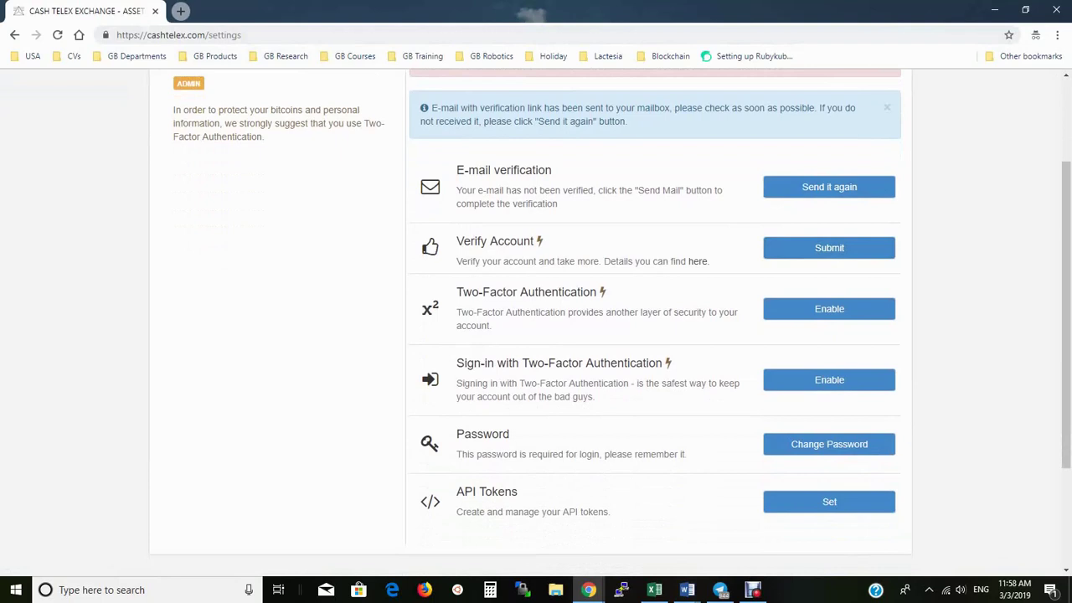
{"action": "scroll", "coordinate": [536, 335], "scroll_direction": "up", "scroll_amount": 2}
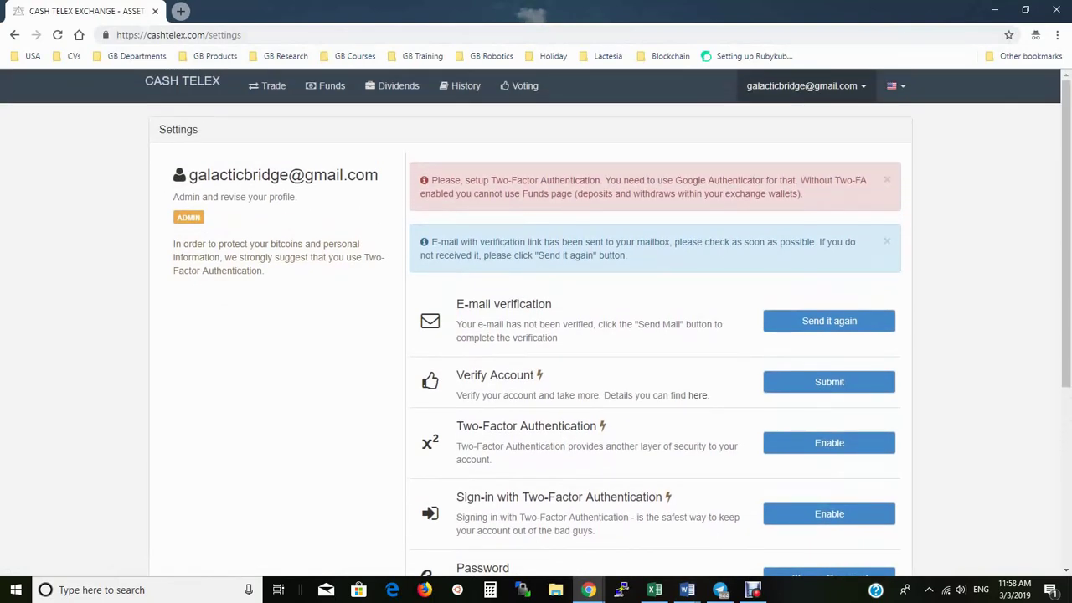
{"action": "left_click_drag", "start_coordinate": [552, 304], "coordinate": [456, 304]}
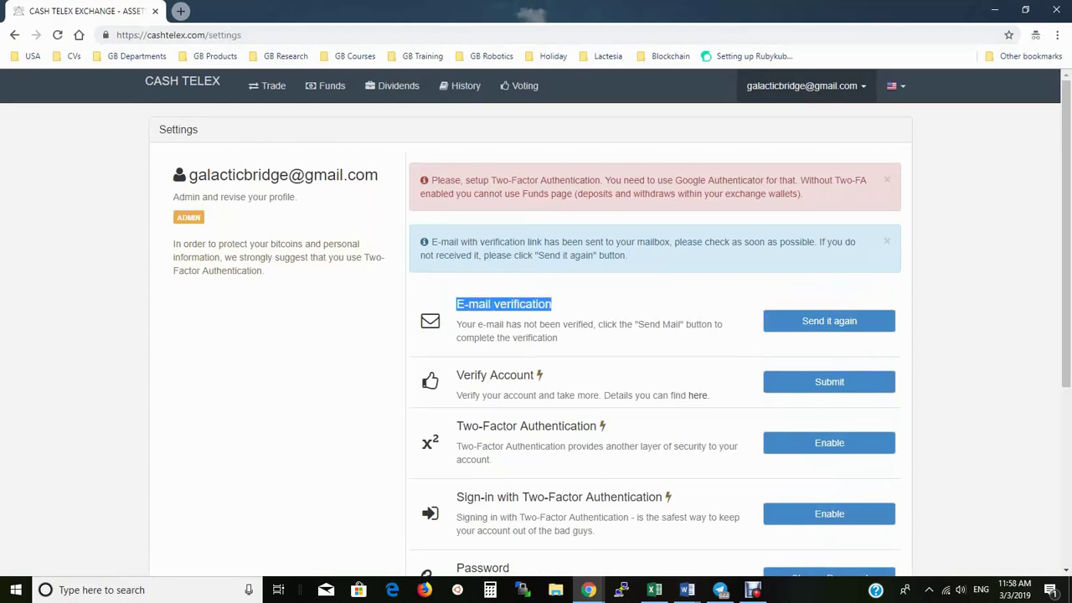
{"action": "left_click", "coordinate": [586, 309]}
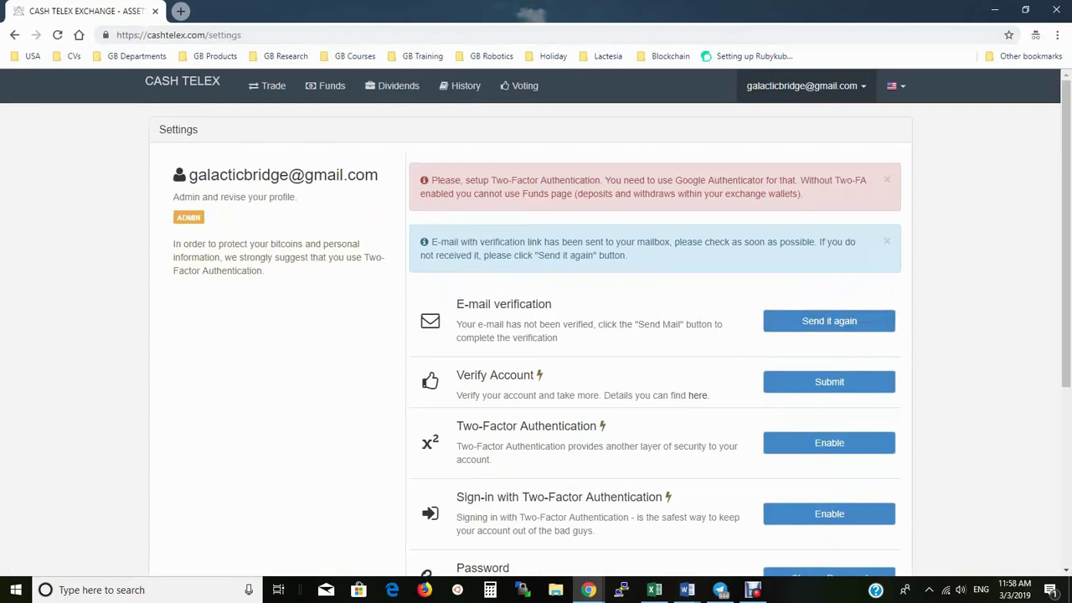
{"action": "mouse_move", "coordinate": [589, 589]}
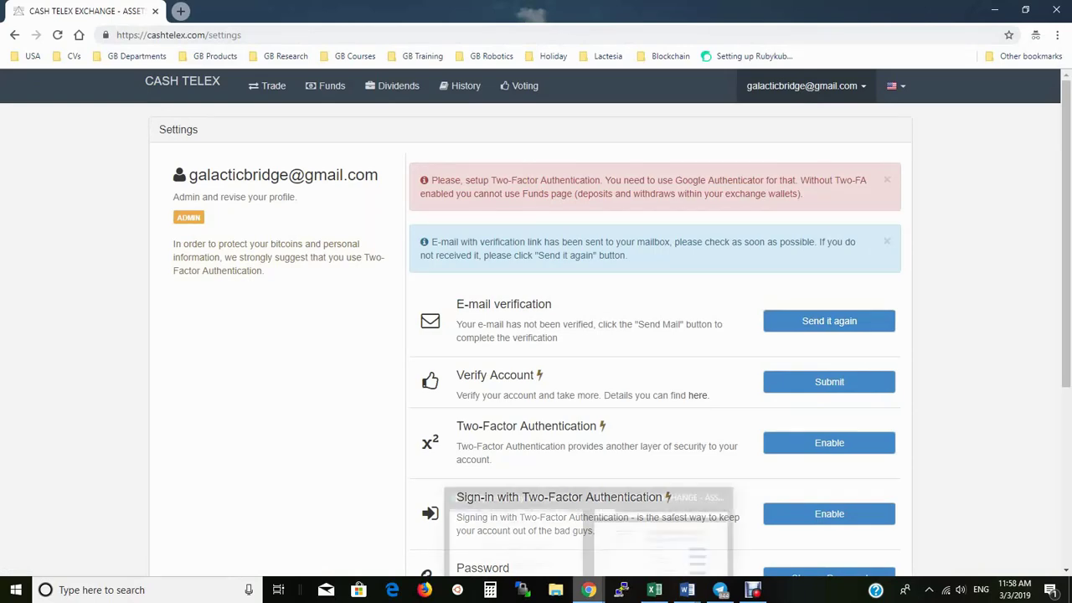
{"action": "left_click", "coordinate": [515, 527]}
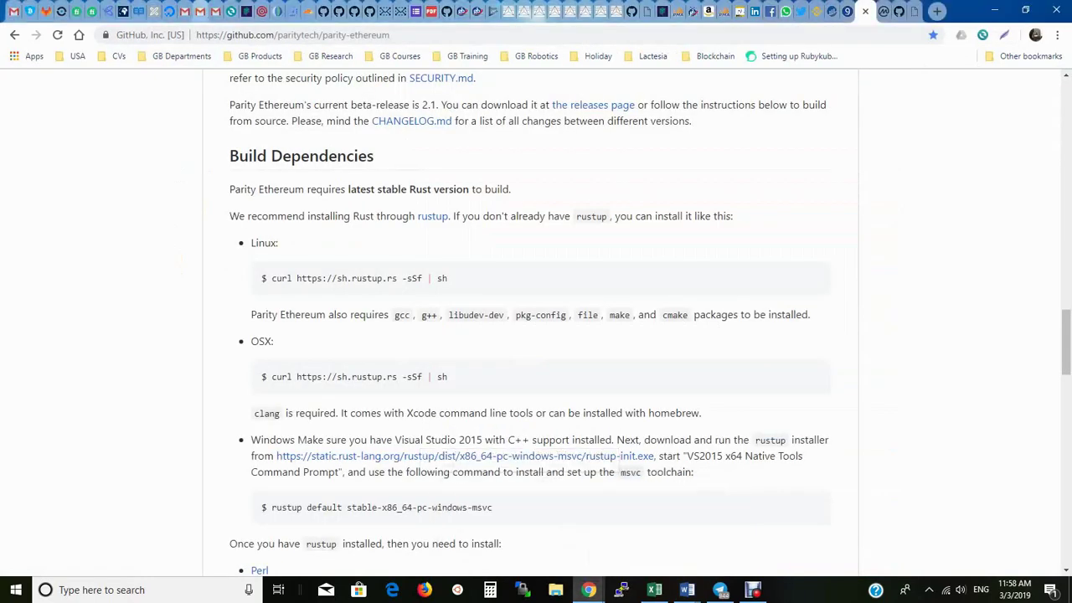
Open the [CASH TELEX] Account Activation e-mail in Gmail and follow its activation link
{"action": "left_click", "coordinate": [199, 11]}
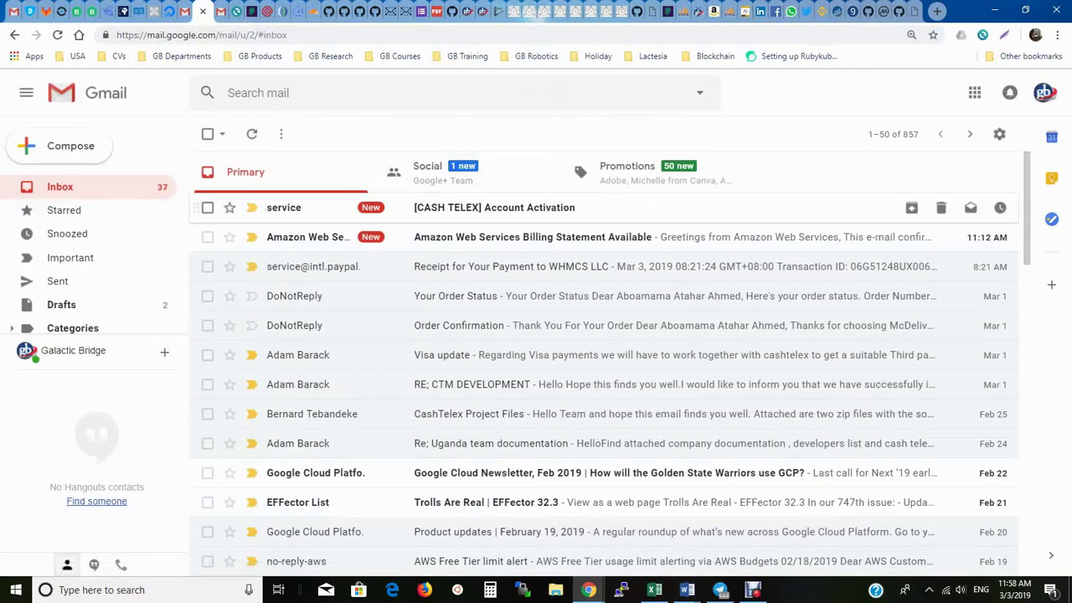
{"action": "left_click", "coordinate": [495, 207]}
{"action": "scroll", "coordinate": [621, 364], "scroll_direction": "down", "scroll_amount": 1}
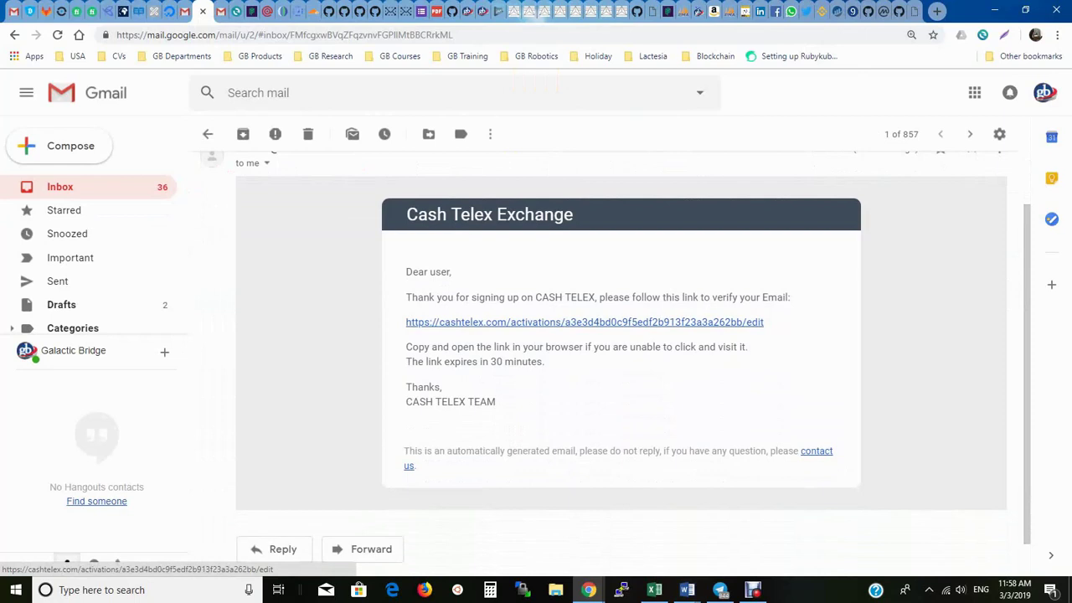
{"action": "left_click", "coordinate": [585, 322]}
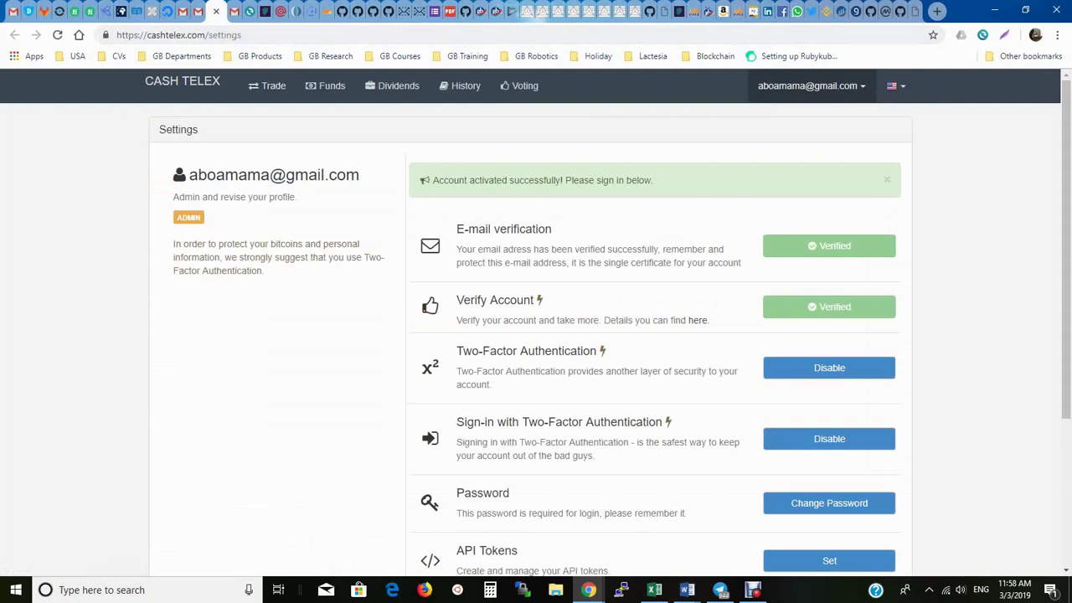
Return to the Cash Telex window and reload Settings so e-mail shows Verified
{"action": "mouse_move", "coordinate": [588, 590]}
{"action": "left_click", "coordinate": [664, 525]}
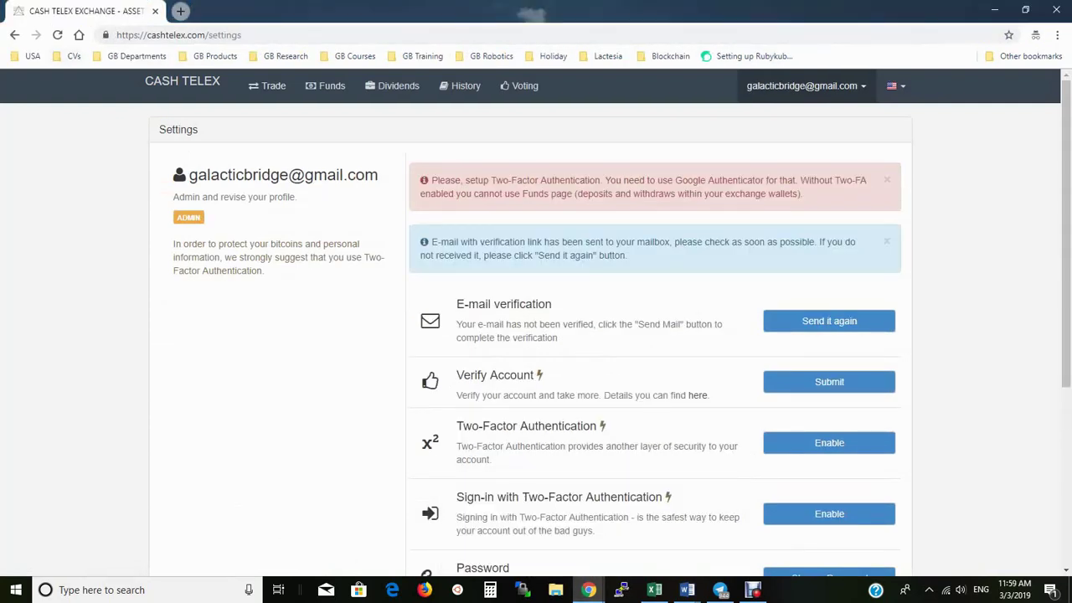
{"action": "key", "text": "F5"}
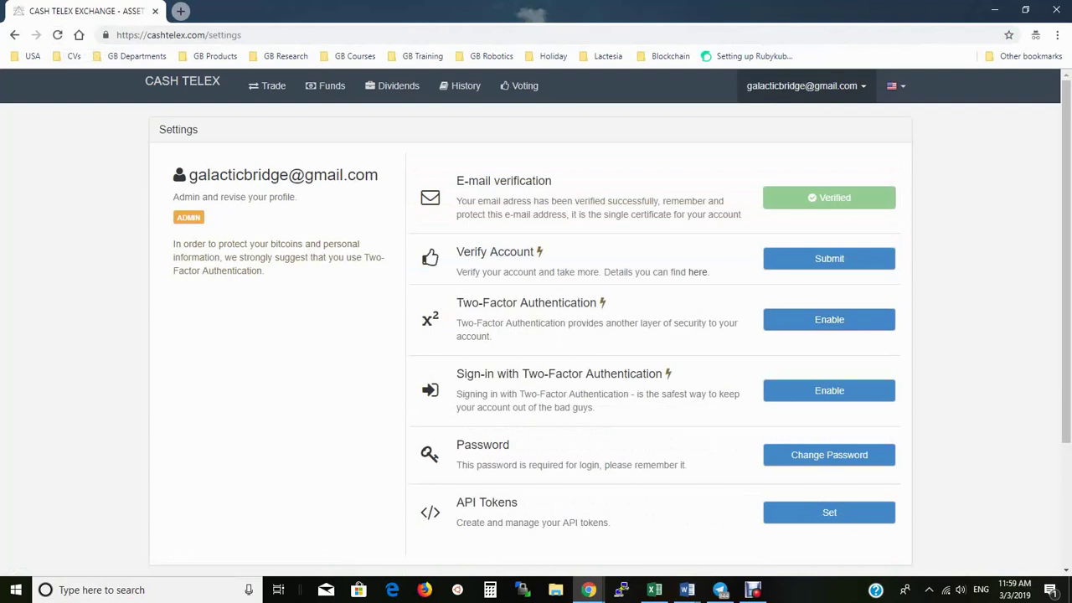
{"action": "left_click_drag", "start_coordinate": [457, 303], "coordinate": [576, 303]}
{"action": "left_click", "coordinate": [586, 303]}
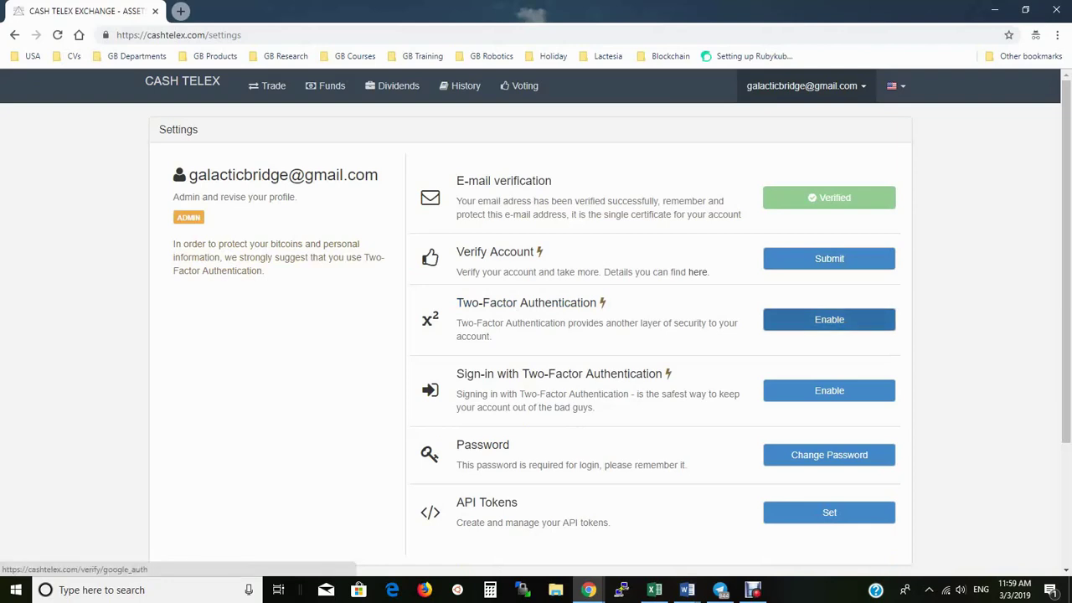
Enable Two-Factor Authentication by submitting the Google Authenticator code
{"action": "left_click", "coordinate": [817, 314]}
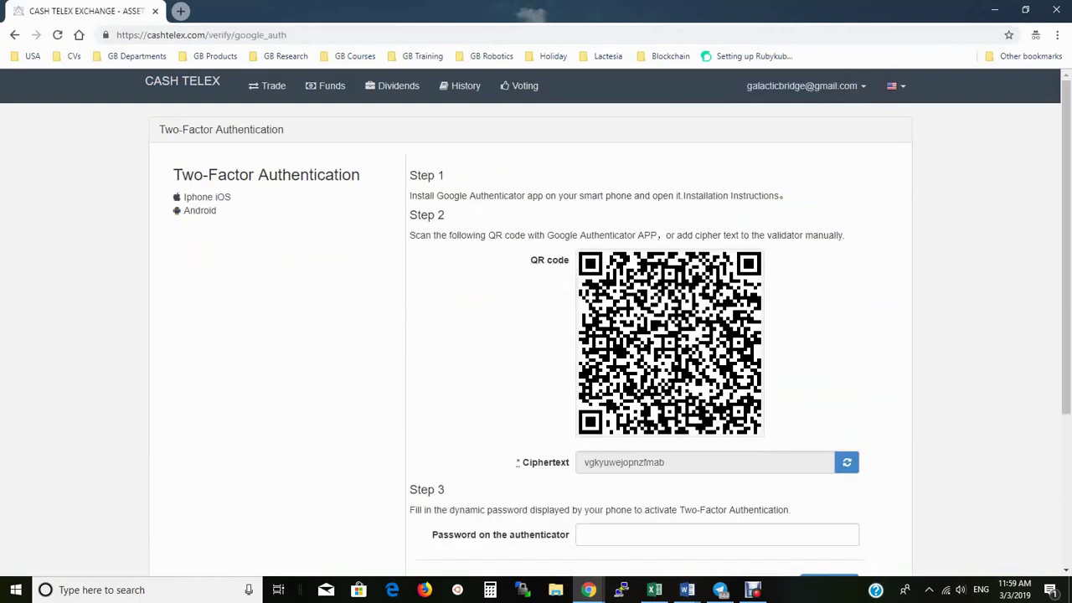
{"action": "scroll", "coordinate": [536, 323], "scroll_direction": "down", "scroll_amount": 1}
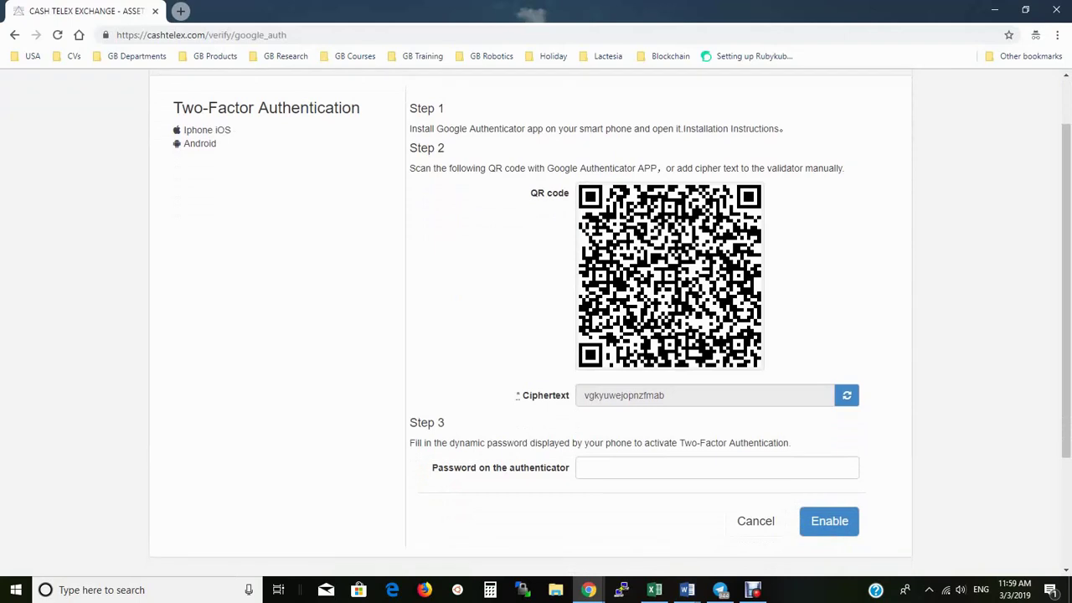
{"action": "scroll", "coordinate": [628, 251], "scroll_direction": "down", "scroll_amount": 2}
{"action": "scroll", "coordinate": [628, 251], "scroll_direction": "up", "scroll_amount": 2}
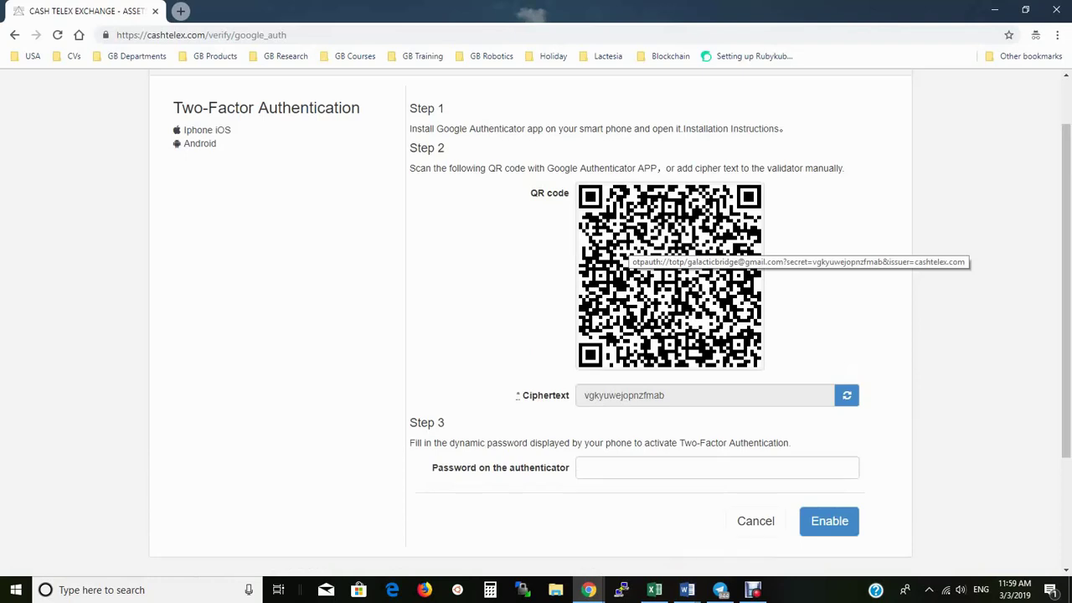
{"action": "scroll", "coordinate": [624, 251], "scroll_direction": "down", "scroll_amount": 2}
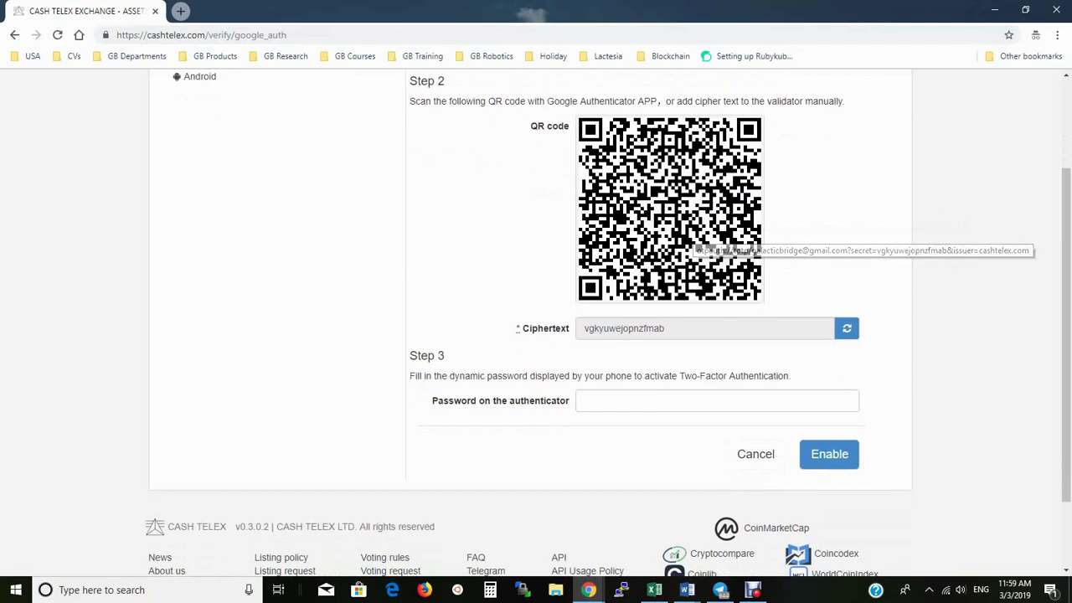
{"action": "left_click", "coordinate": [670, 400]}
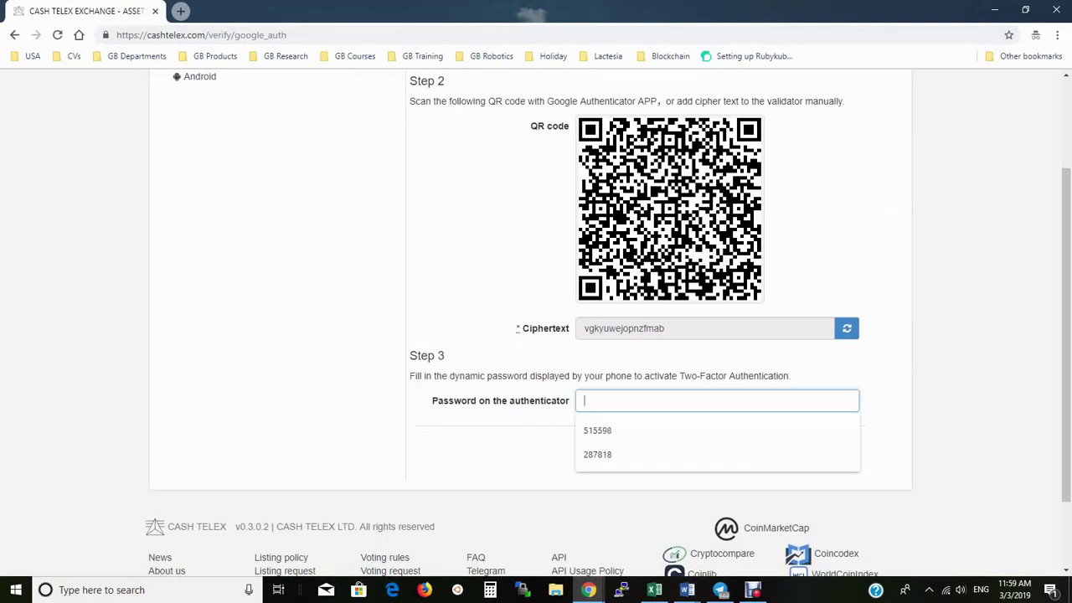
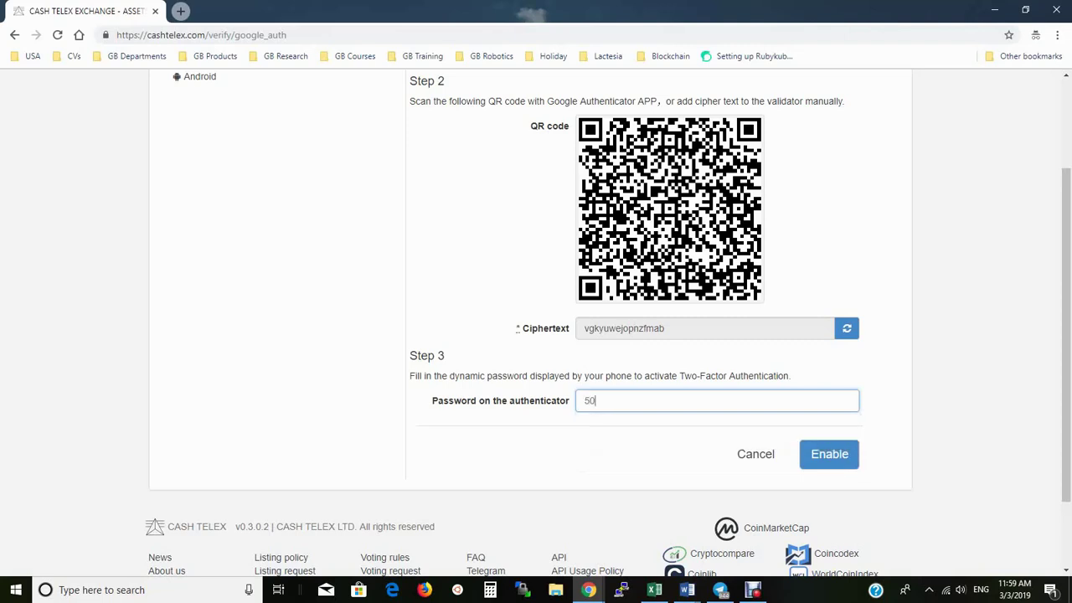
{"action": "key", "text": "Return"}
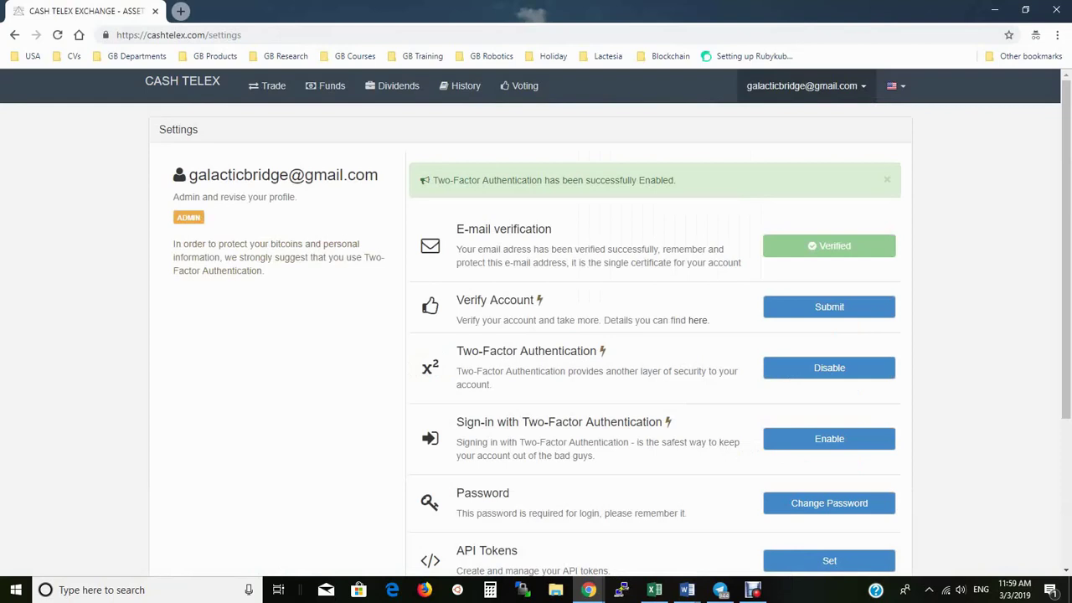
Open the account menu and look over the updated Settings page
{"action": "scroll", "coordinate": [804, 85], "scroll_direction": "down", "scroll_amount": 1}
{"action": "scroll", "coordinate": [804, 85], "scroll_direction": "up", "scroll_amount": 1}
{"action": "left_click", "coordinate": [804, 85]}
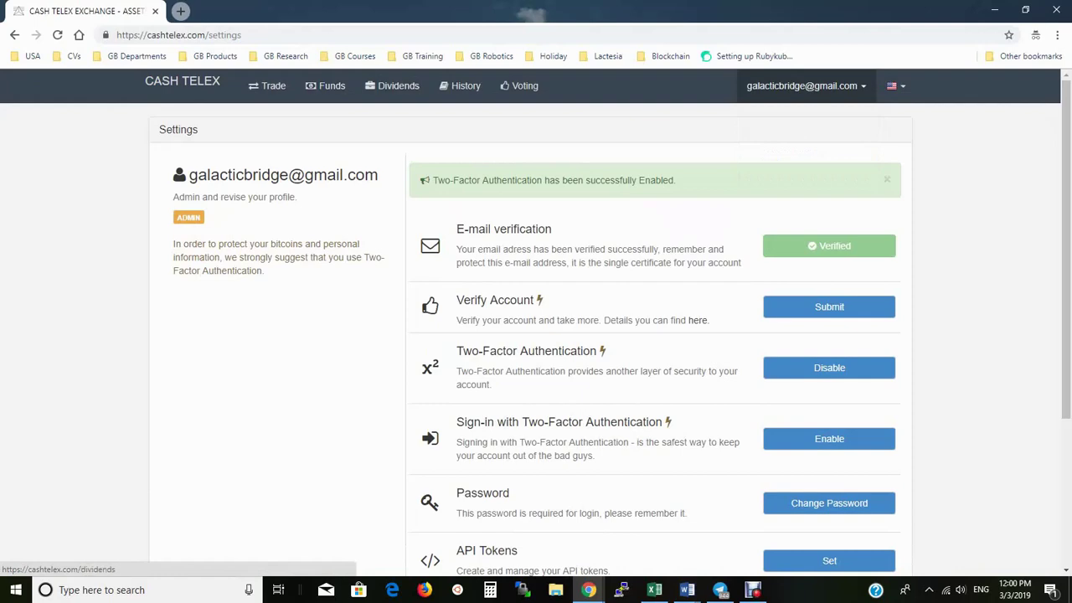
{"action": "scroll", "coordinate": [536, 323], "scroll_direction": "down", "scroll_amount": 1}
{"action": "scroll", "coordinate": [536, 322], "scroll_direction": "down", "scroll_amount": 2}
{"action": "scroll", "coordinate": [536, 322], "scroll_direction": "up", "scroll_amount": 3}
Open the CTLX/BTC market in a new tab and open its account menu
{"action": "left_click", "coordinate": [267, 85]}
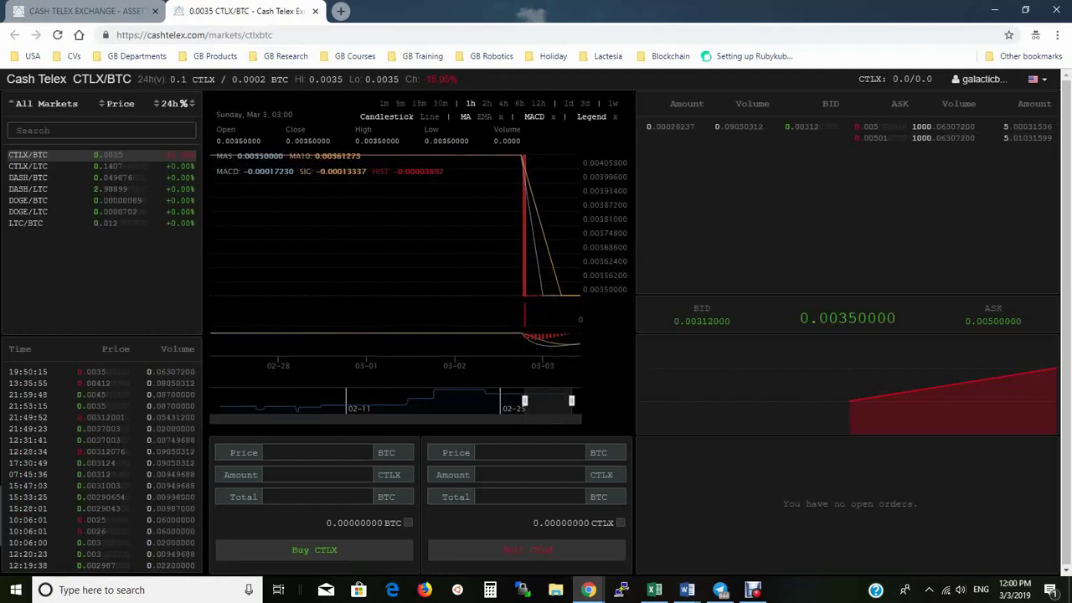
{"action": "left_click", "coordinate": [984, 78]}
{"action": "mouse_move", "coordinate": [635, 443]}
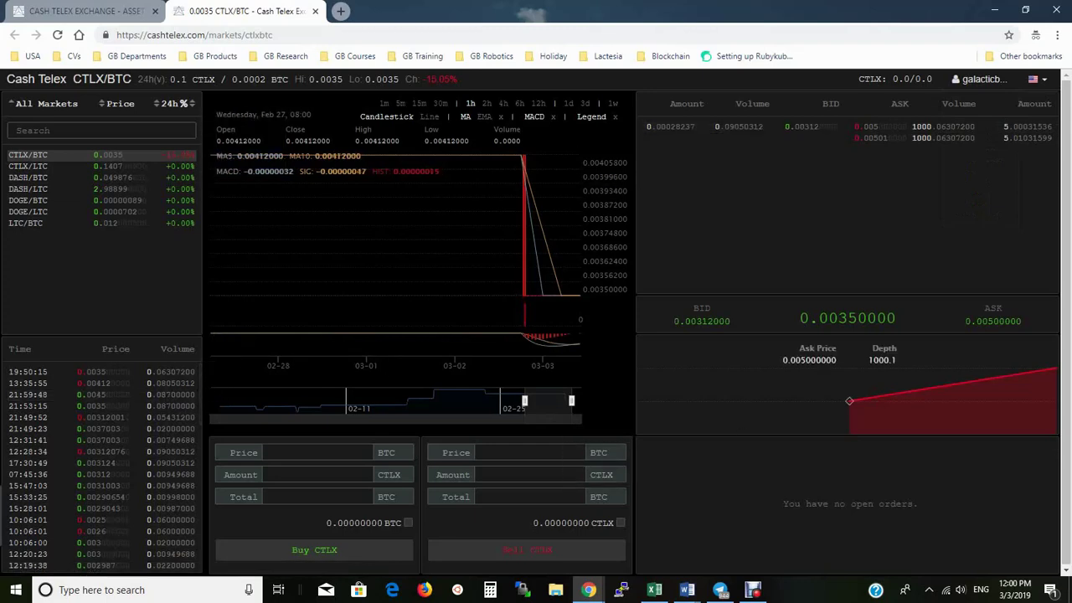
{"action": "left_click", "coordinate": [979, 78]}
Open the Funds page and view the CTLX, BTC, LTC and DOGE deposit details
{"action": "left_click", "coordinate": [975, 145]}
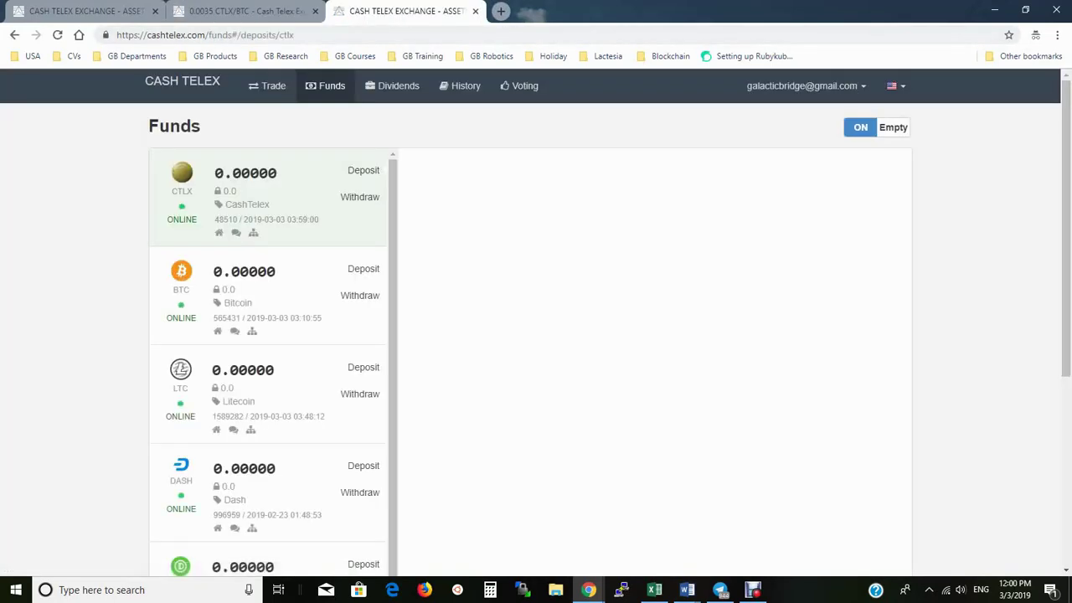
{"action": "scroll", "coordinate": [536, 335], "scroll_direction": "down", "scroll_amount": 4}
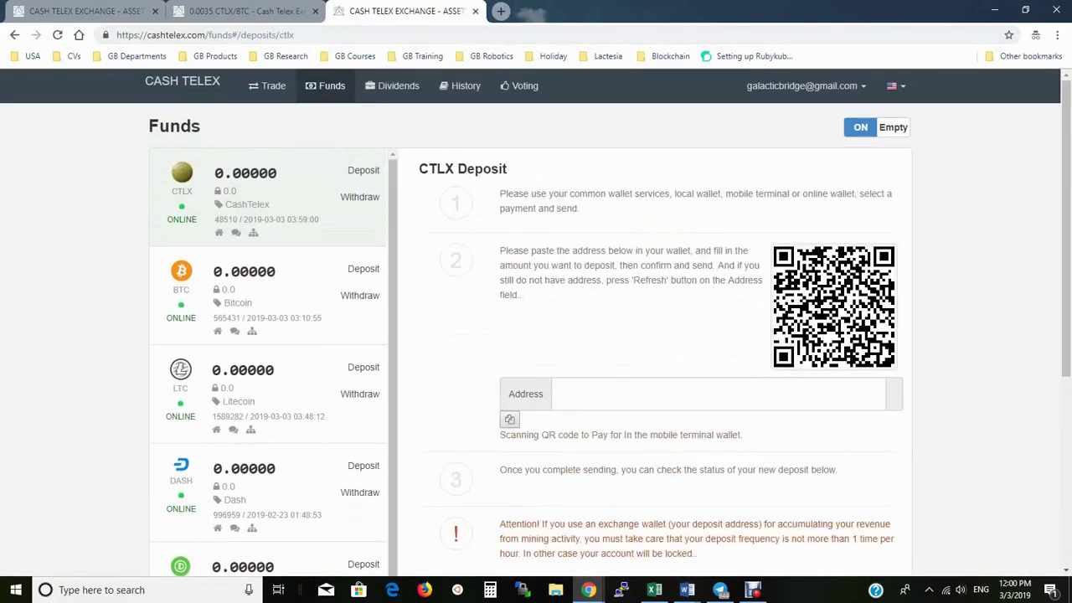
{"action": "key", "text": "F5"}
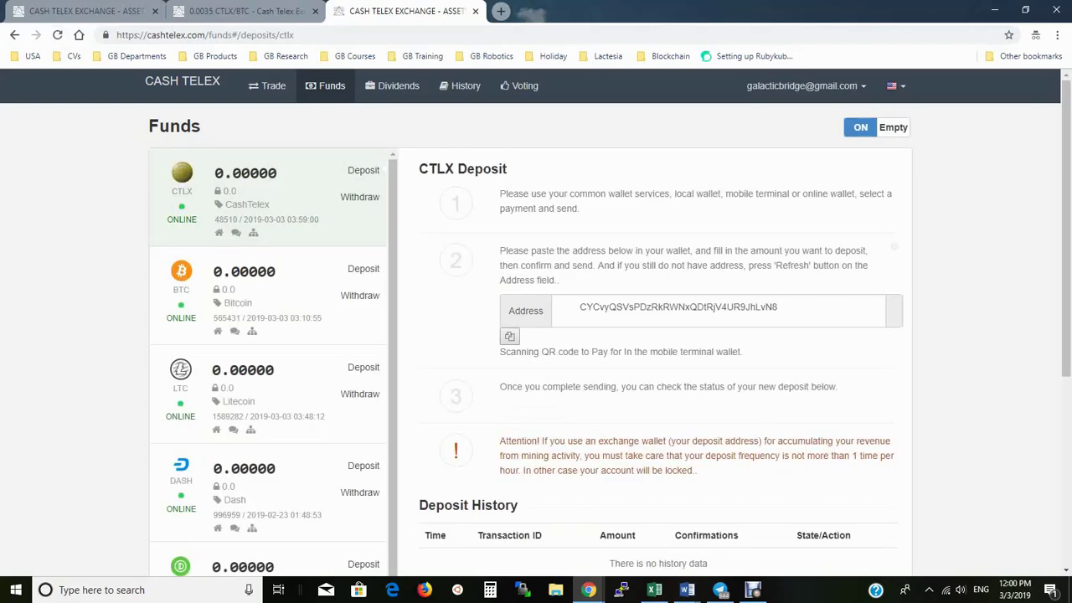
{"action": "left_click", "coordinate": [364, 269]}
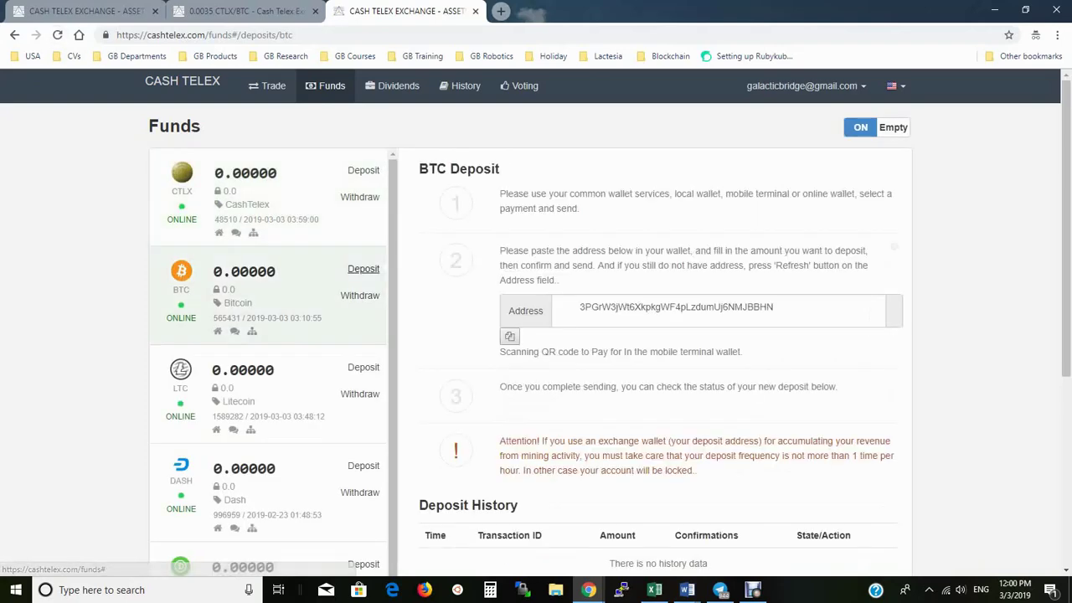
{"action": "scroll", "coordinate": [364, 269], "scroll_direction": "down", "scroll_amount": 1}
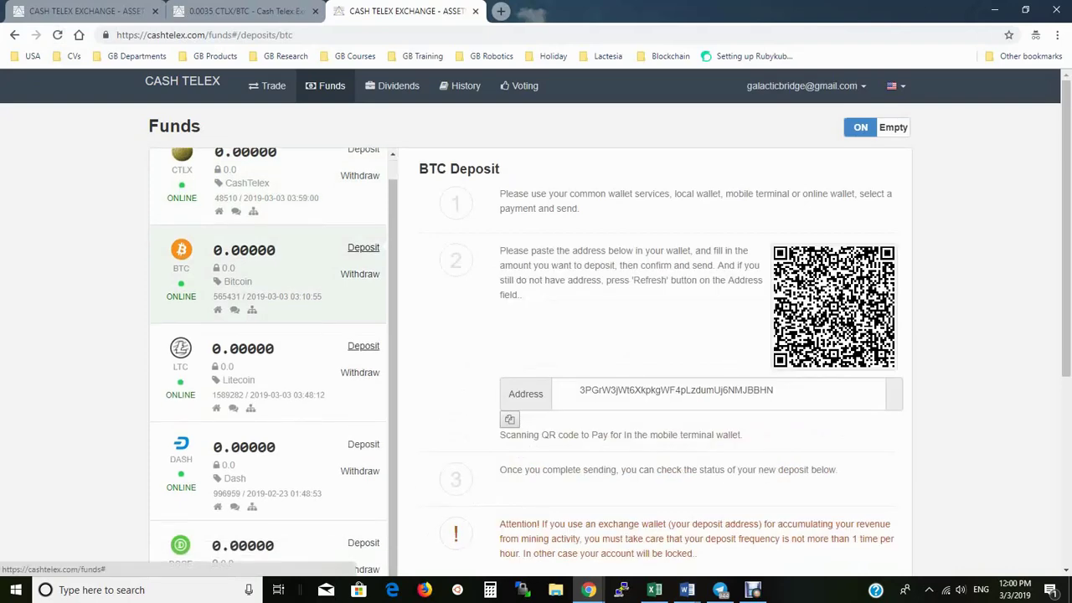
{"action": "left_click", "coordinate": [364, 347]}
{"action": "scroll", "coordinate": [363, 348], "scroll_direction": "down", "scroll_amount": 2}
{"action": "scroll", "coordinate": [364, 251], "scroll_direction": "down", "scroll_amount": 2}
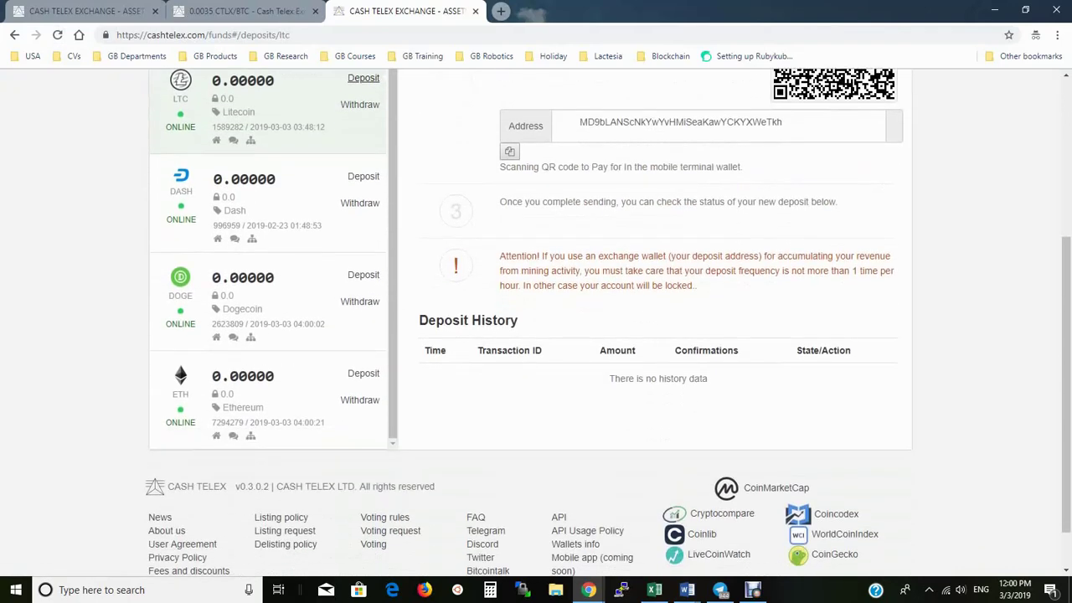
{"action": "scroll", "coordinate": [363, 294], "scroll_direction": "up", "scroll_amount": 1}
{"action": "left_click", "coordinate": [364, 294]}
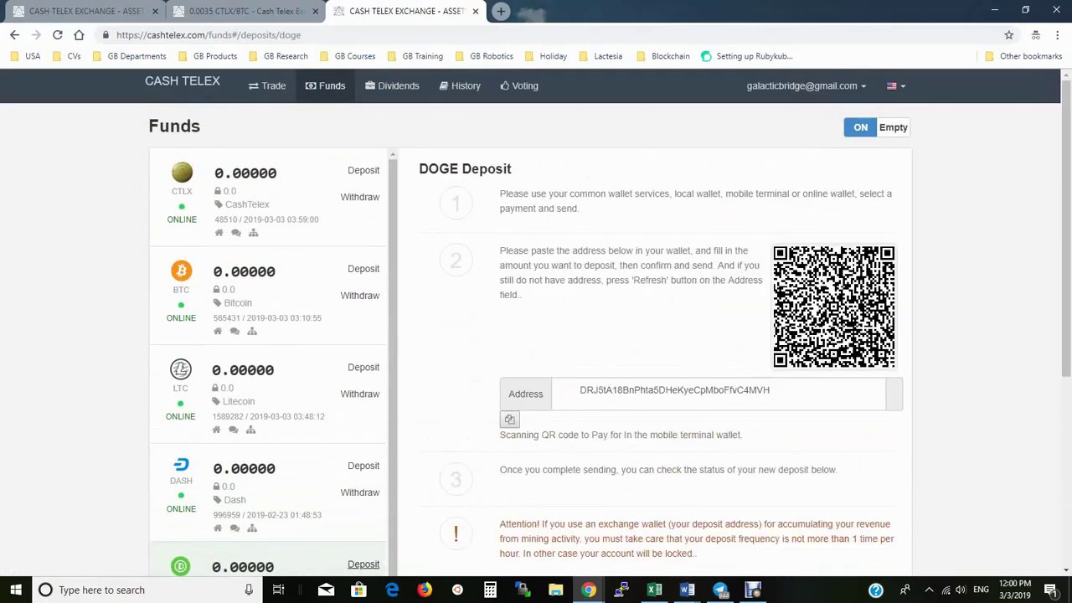
{"action": "left_click", "coordinate": [364, 170]}
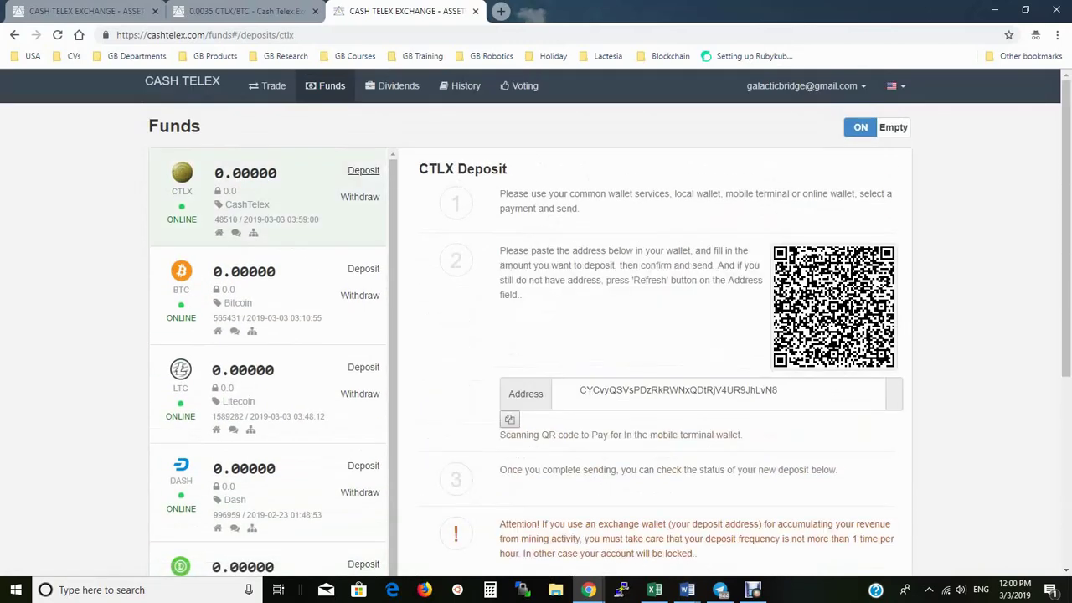
Look at the CTLX withdrawal address management, then go to the Dividends page
{"action": "left_click", "coordinate": [359, 197]}
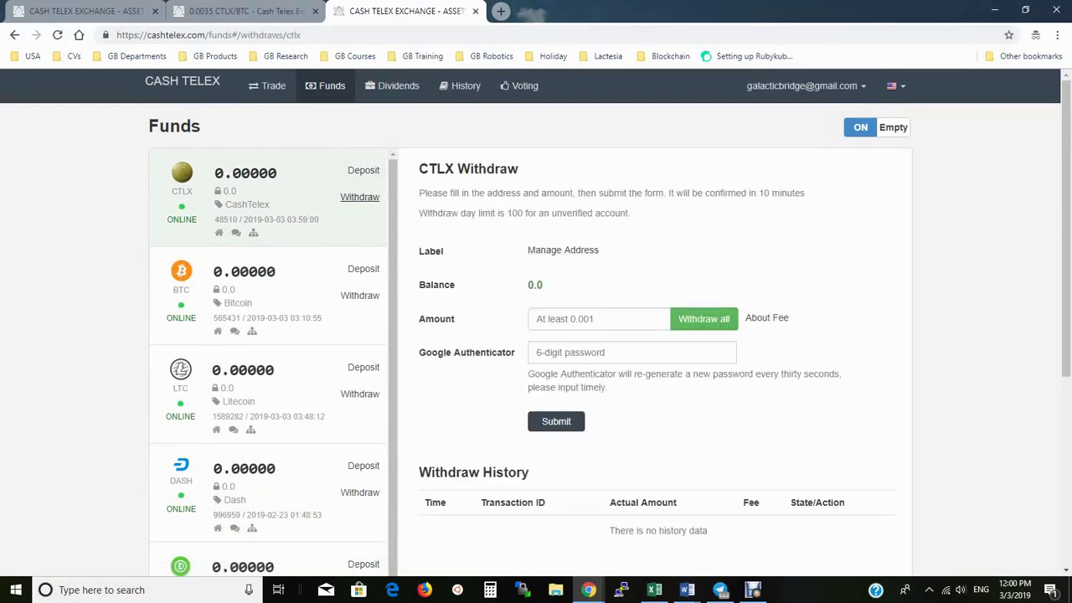
{"action": "left_click", "coordinate": [563, 250]}
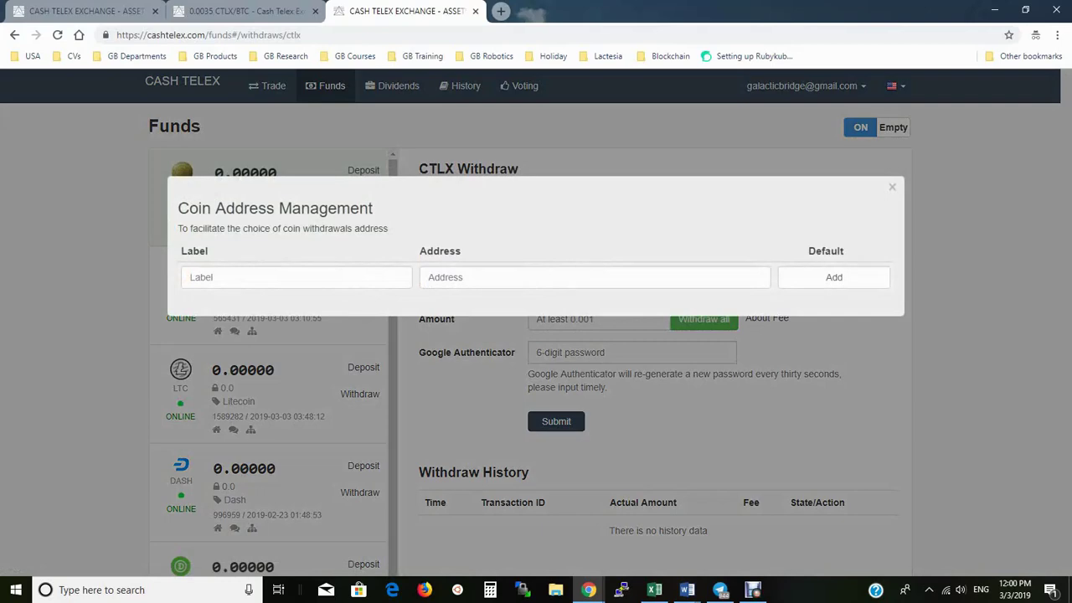
{"action": "key", "text": "Escape"}
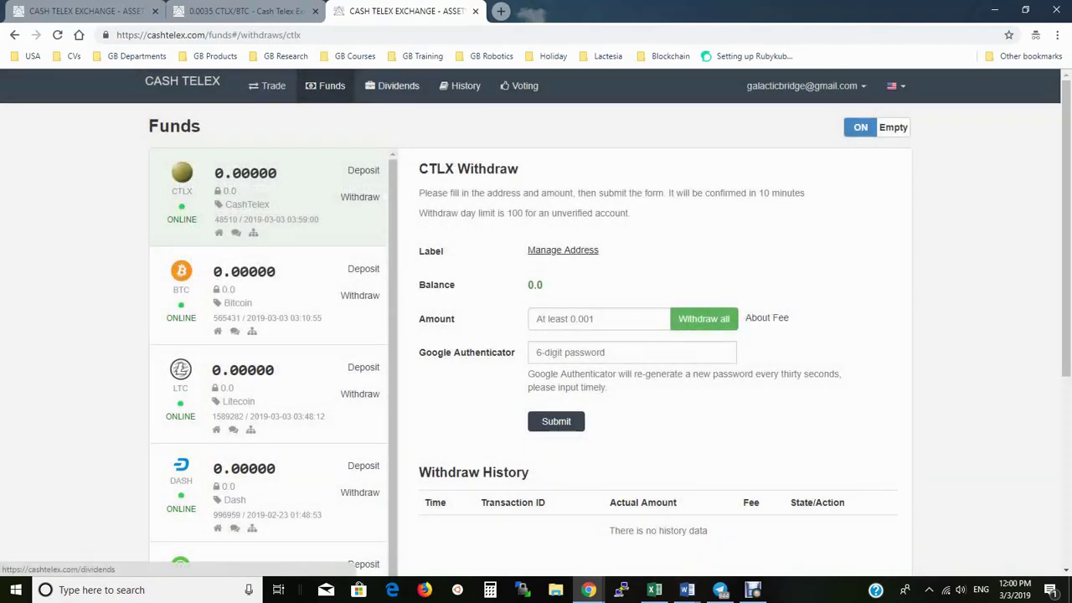
{"action": "left_click", "coordinate": [394, 87]}
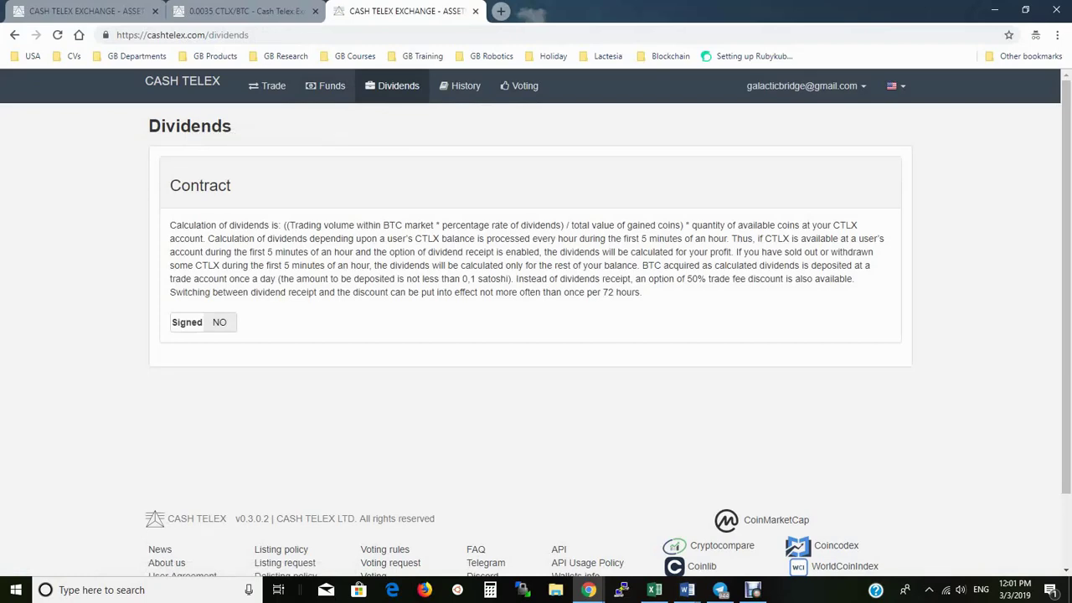
Switch the dividend contract's Signed toggle to YES and review the CTLX/BTC/60/24 panel
{"action": "scroll", "coordinate": [536, 335], "scroll_direction": "down", "scroll_amount": 1}
{"action": "scroll", "coordinate": [536, 335], "scroll_direction": "up", "scroll_amount": 1}
{"action": "left_click", "coordinate": [204, 322]}
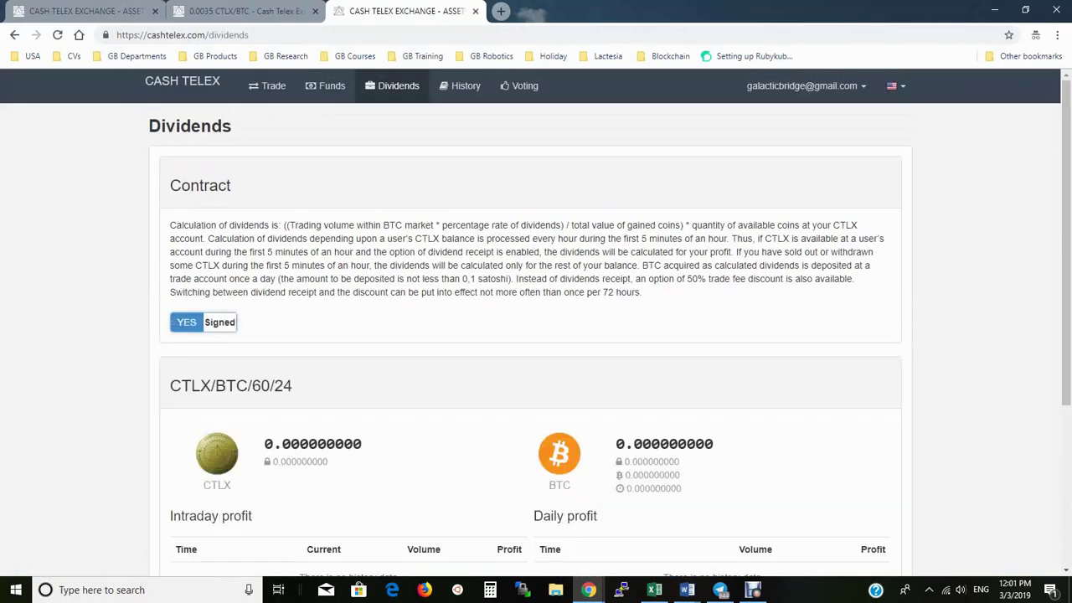
{"action": "scroll", "coordinate": [536, 335], "scroll_direction": "down", "scroll_amount": 3}
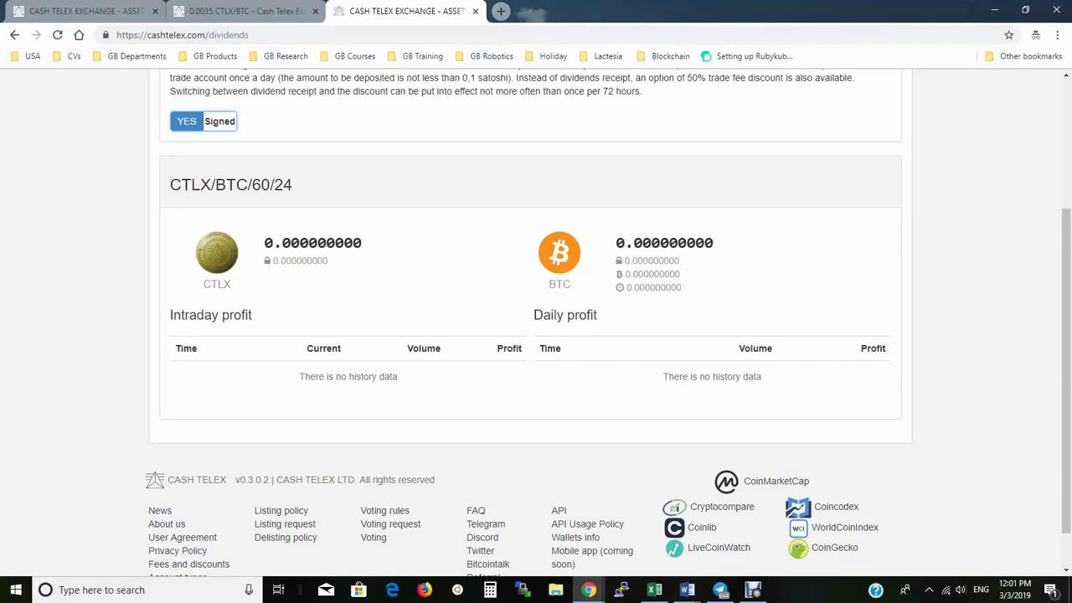
{"action": "scroll", "coordinate": [536, 322], "scroll_direction": "up", "scroll_amount": 3}
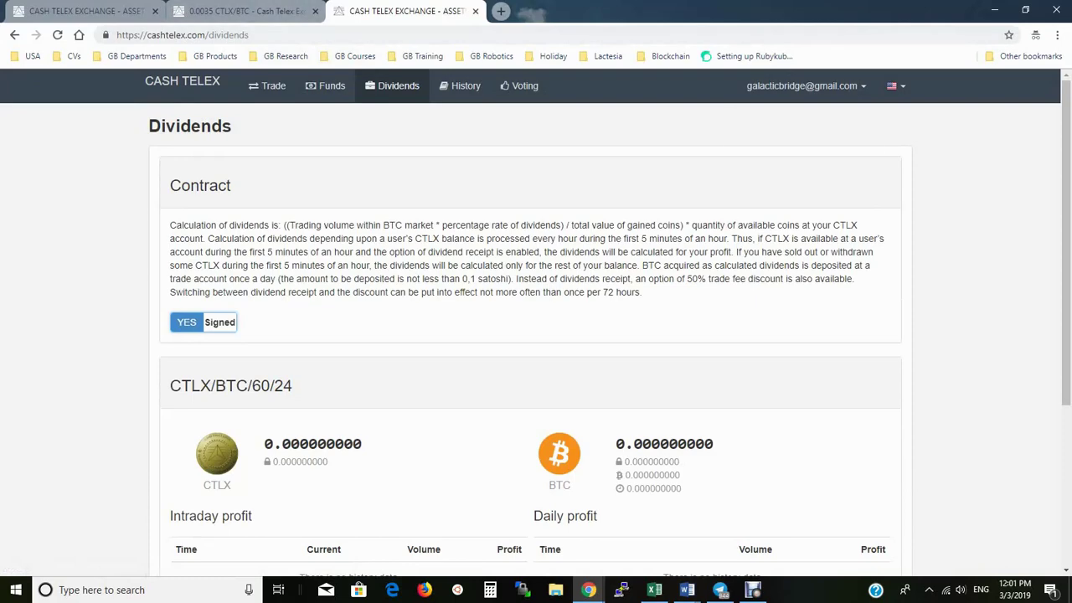
Open My Profile from the account menu and look over the profile settings
{"action": "left_click", "coordinate": [802, 85]}
{"action": "left_click", "coordinate": [782, 114]}
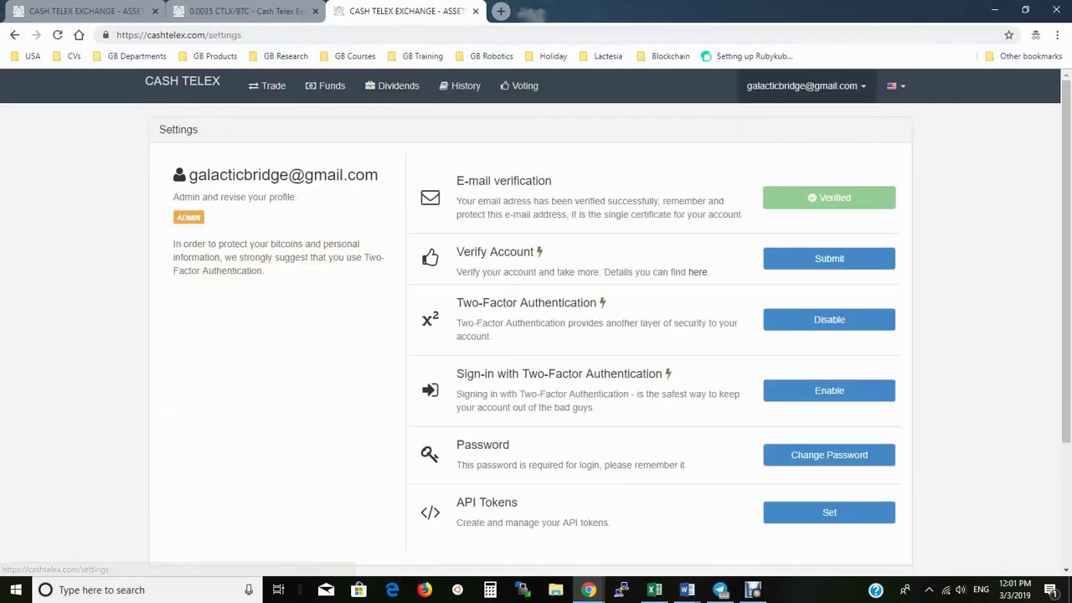
{"action": "scroll", "coordinate": [782, 115], "scroll_direction": "down", "scroll_amount": 2}
{"action": "scroll", "coordinate": [536, 318], "scroll_direction": "down", "scroll_amount": 1}
{"action": "scroll", "coordinate": [536, 318], "scroll_direction": "up", "scroll_amount": 2}
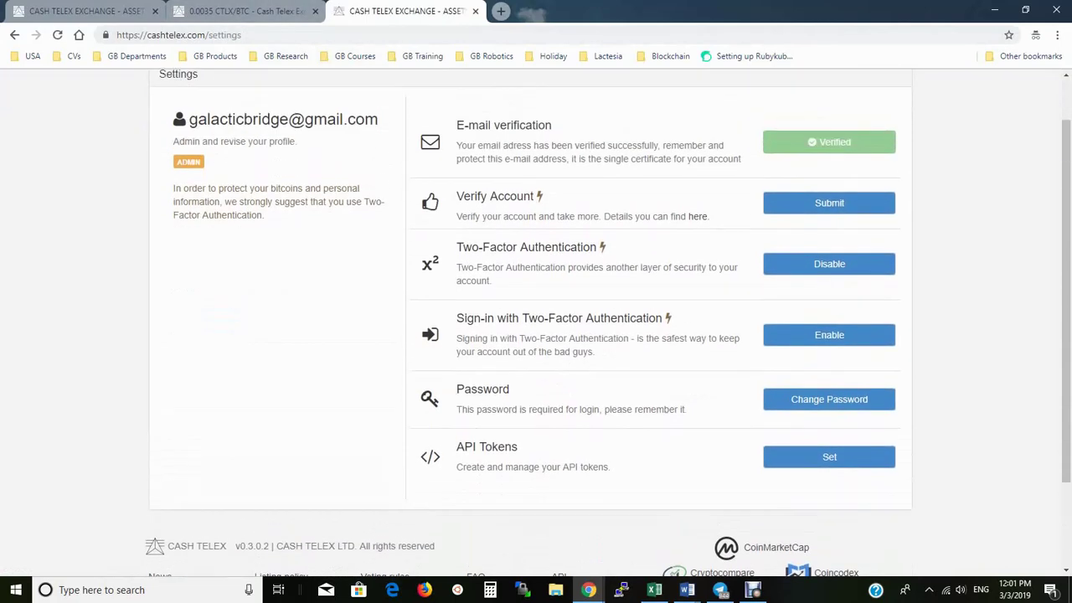
{"action": "scroll", "coordinate": [536, 335], "scroll_direction": "down", "scroll_amount": 2}
{"action": "scroll", "coordinate": [536, 335], "scroll_direction": "up", "scroll_amount": 2}
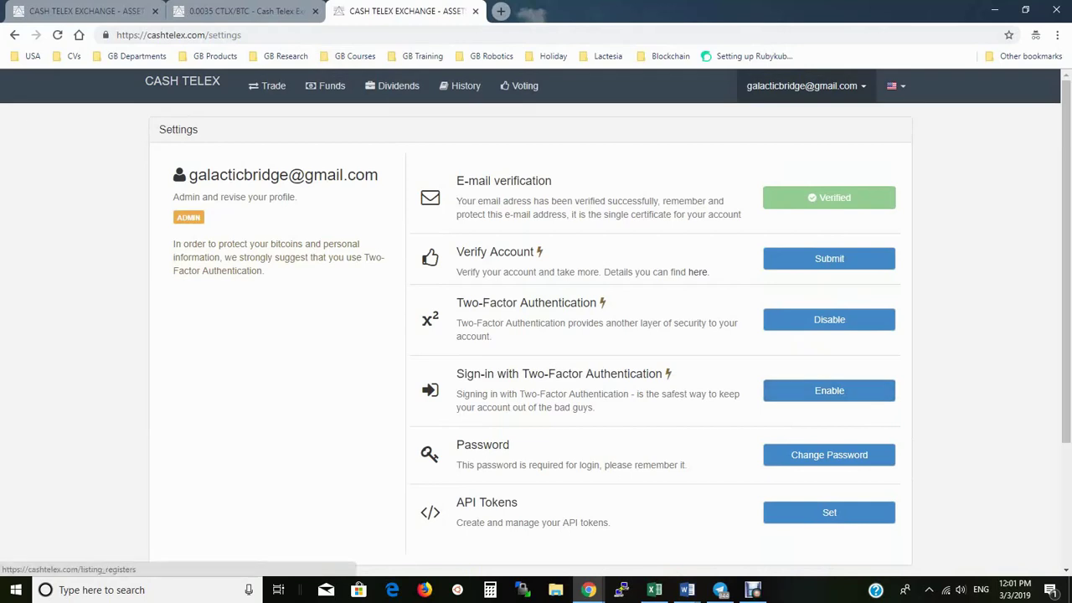
View the Order, Trade and Account History lists, then return to the CTLX/BTC market tab
{"action": "left_click", "coordinate": [461, 86]}
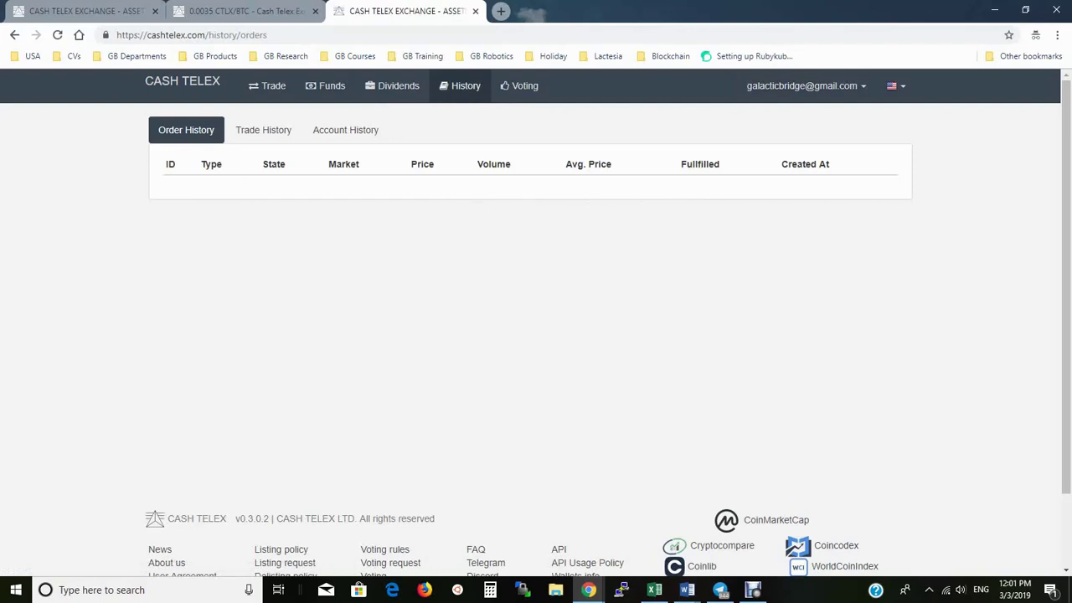
{"action": "left_click", "coordinate": [345, 130]}
{"action": "left_click", "coordinate": [263, 130]}
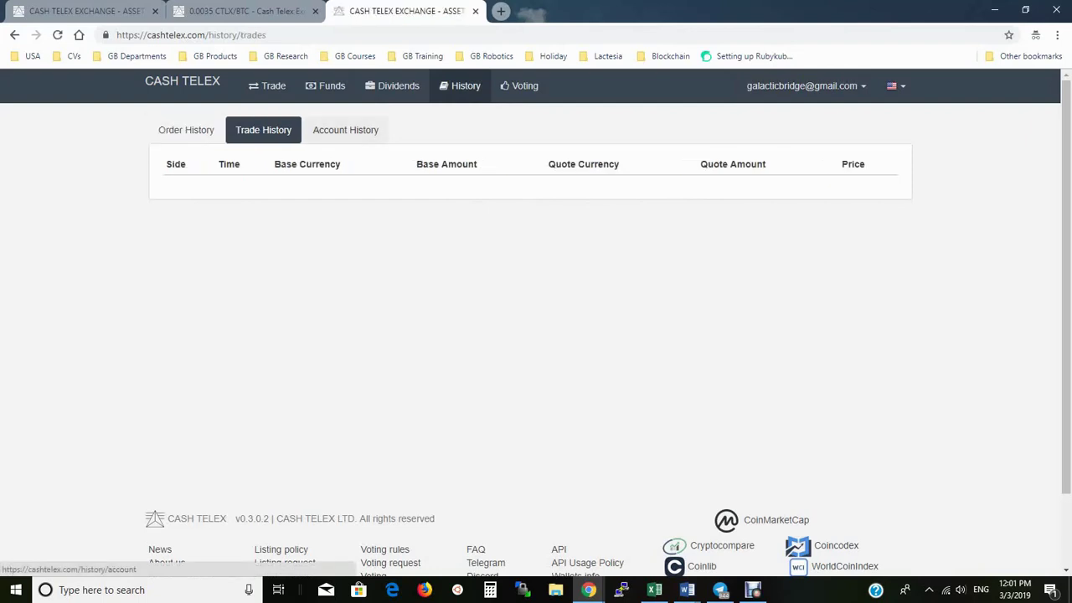
{"action": "left_click", "coordinate": [345, 130]}
{"action": "key", "text": "ctrl+shift+Tab"}
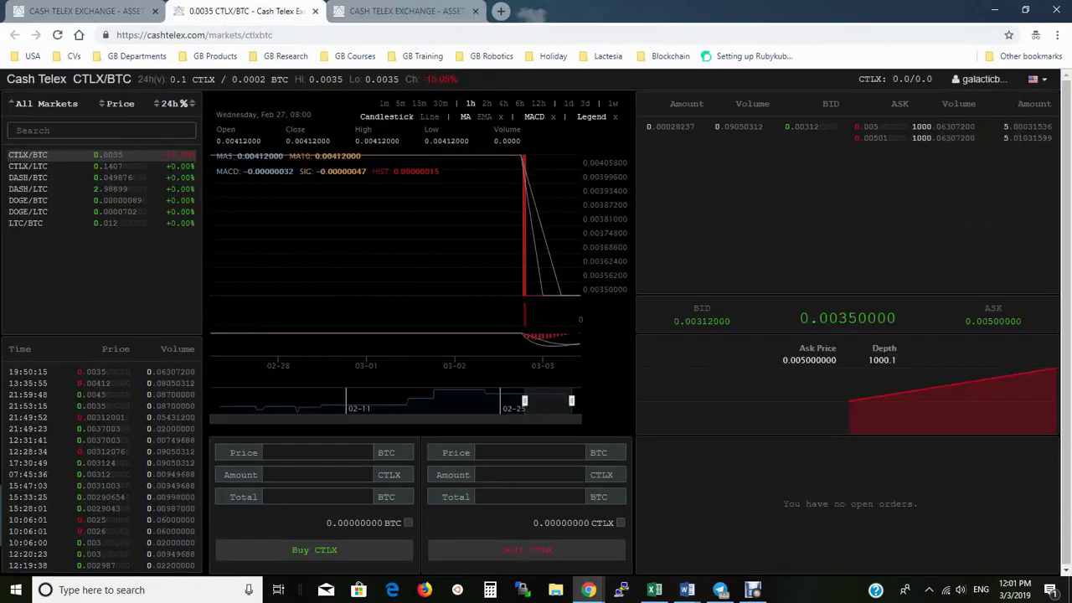
Check the CTLX/LTC market, then return to CTLX/BTC
{"action": "left_click", "coordinate": [889, 78]}
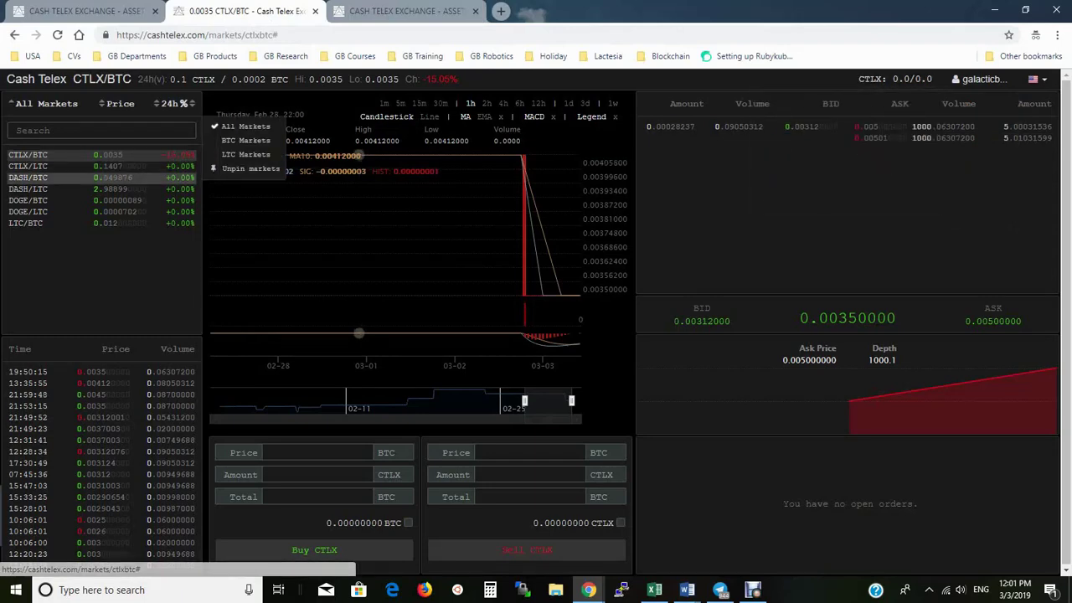
{"action": "left_click", "coordinate": [28, 166]}
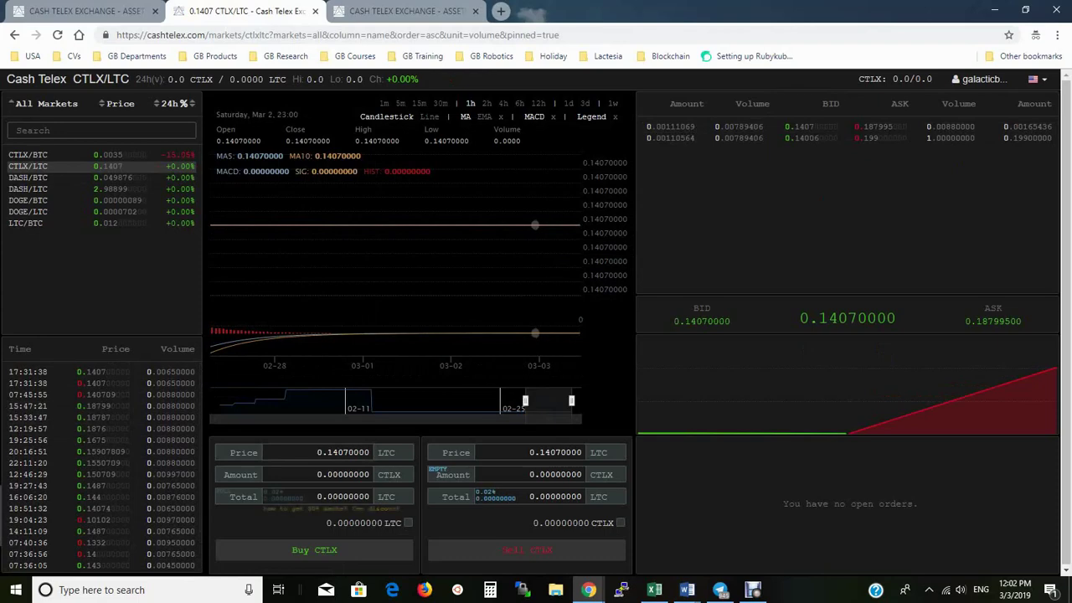
{"action": "left_click", "coordinate": [28, 155]}
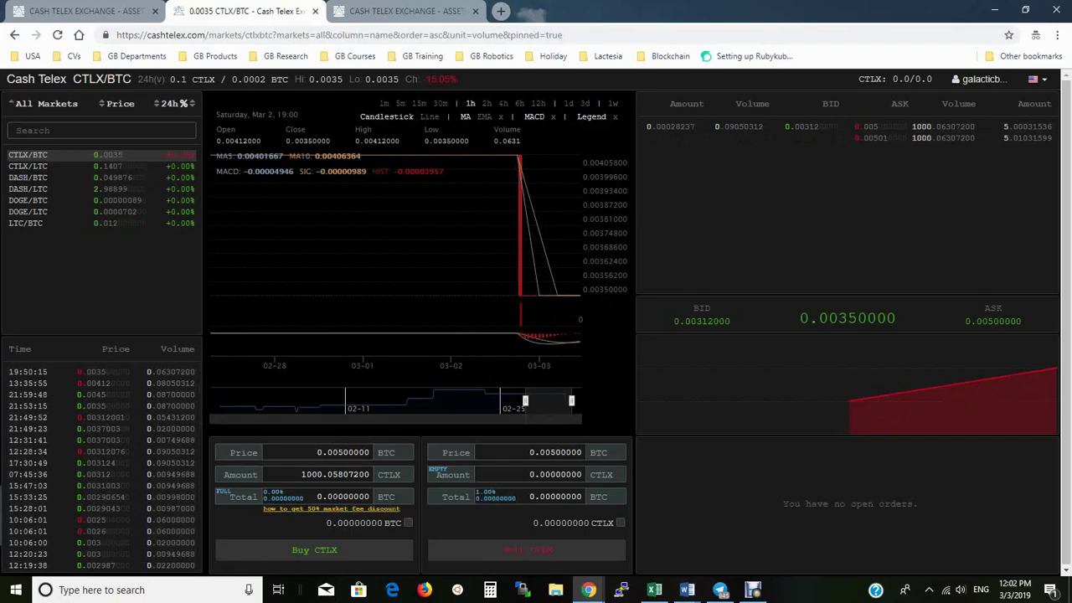
Open the Fees and Discounts page showing the 0.2% fee and 50% discount
{"action": "left_click", "coordinate": [331, 508]}
{"action": "scroll", "coordinate": [536, 335], "scroll_direction": "down", "scroll_amount": 1}
{"action": "scroll", "coordinate": [535, 335], "scroll_direction": "down", "scroll_amount": 1}
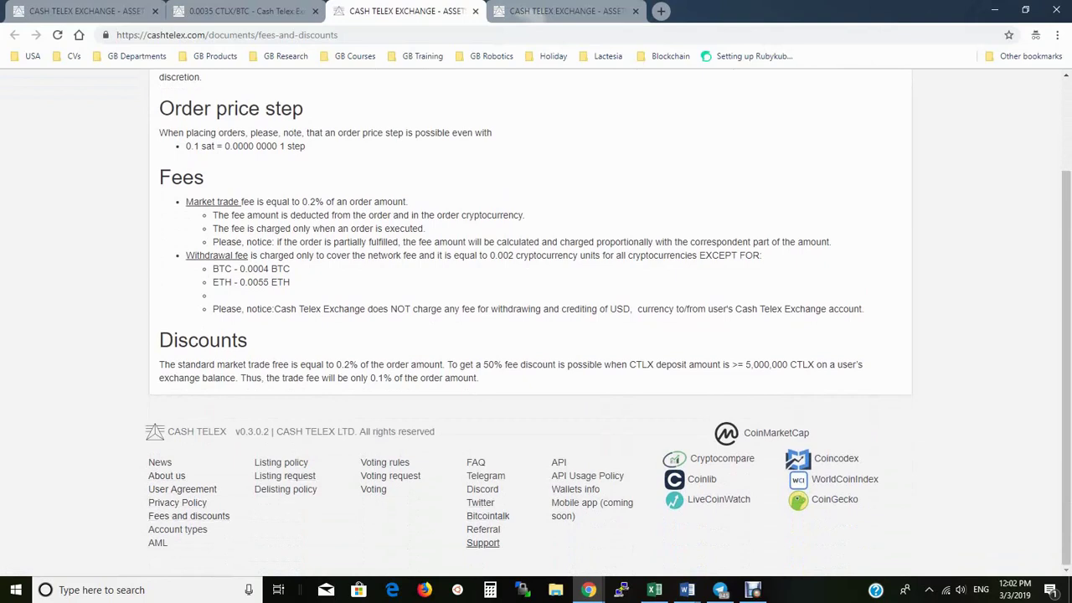
{"action": "scroll", "coordinate": [702, 479], "scroll_direction": "up", "scroll_amount": 2}
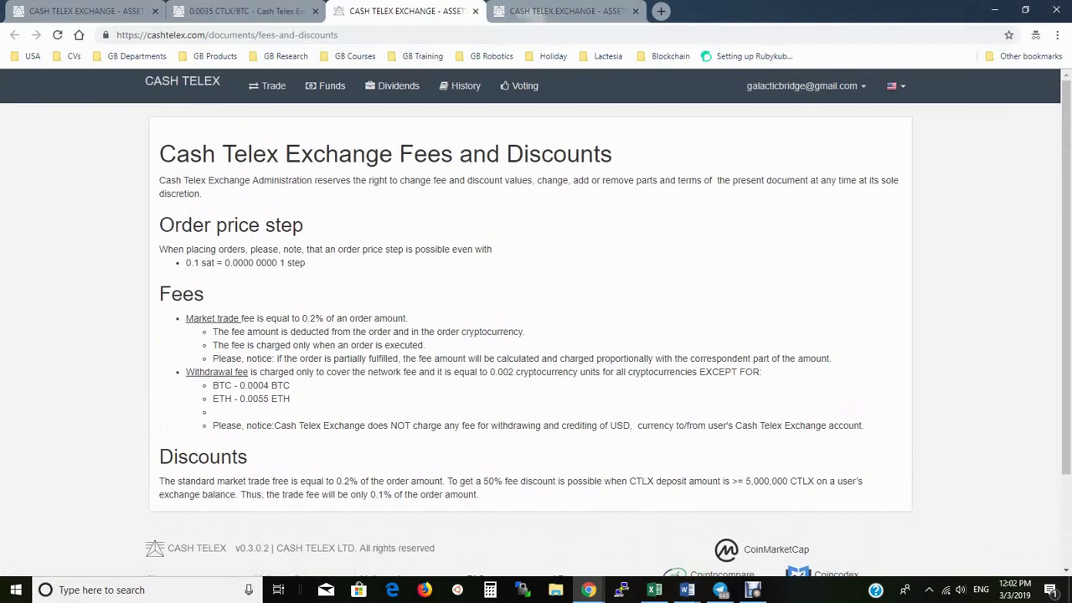
Return to the CTLX/BTC market (last price 0.0035 BTC) and glance at the account menu without choosing anything
{"action": "left_click", "coordinate": [242, 11]}
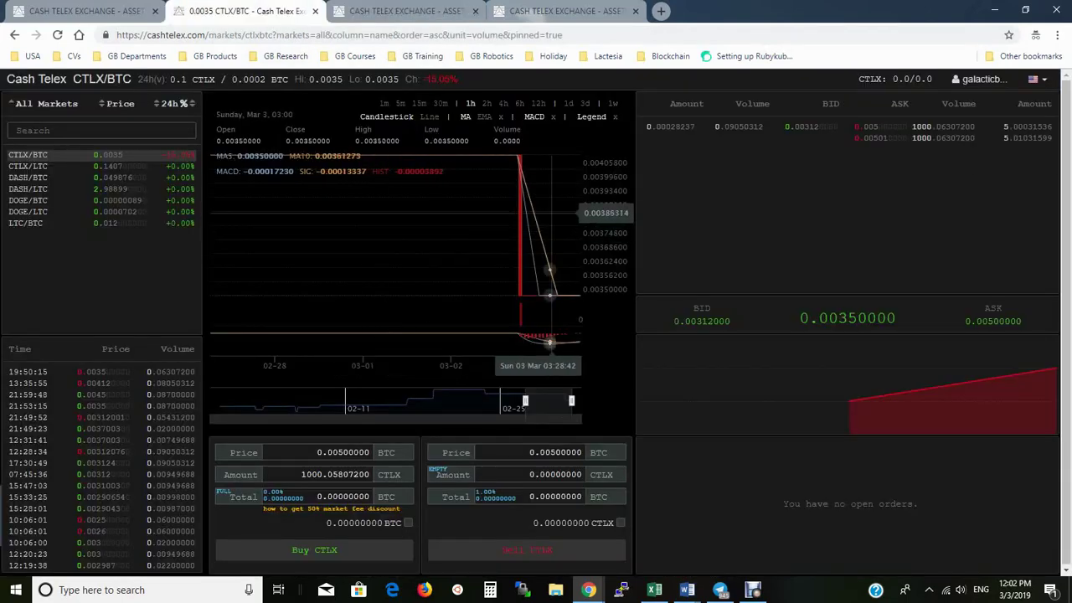
{"action": "left_click", "coordinate": [982, 78]}
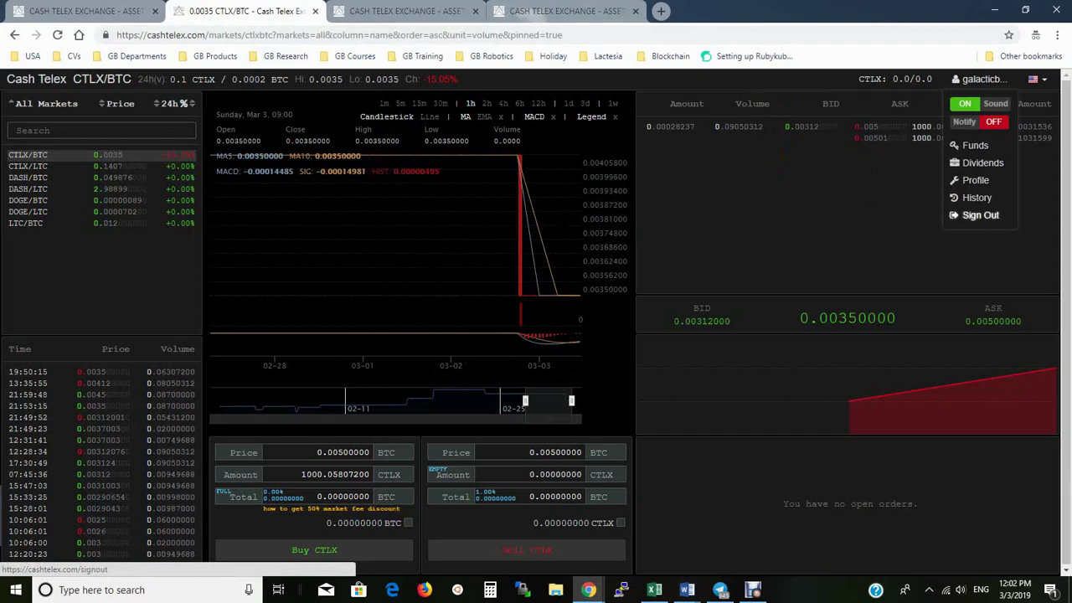
{"action": "left_click", "coordinate": [975, 144]}
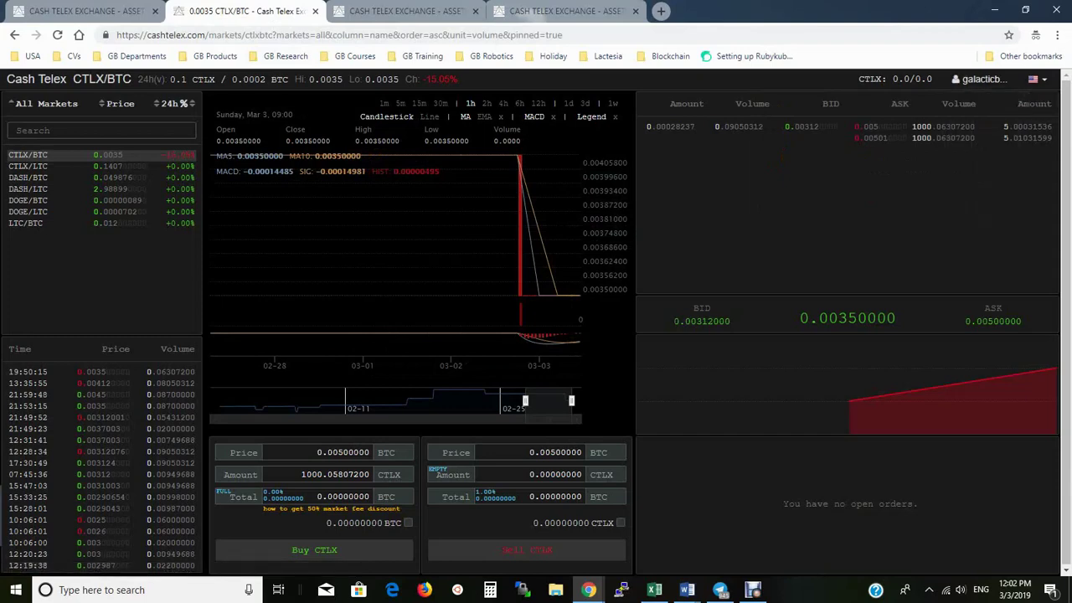